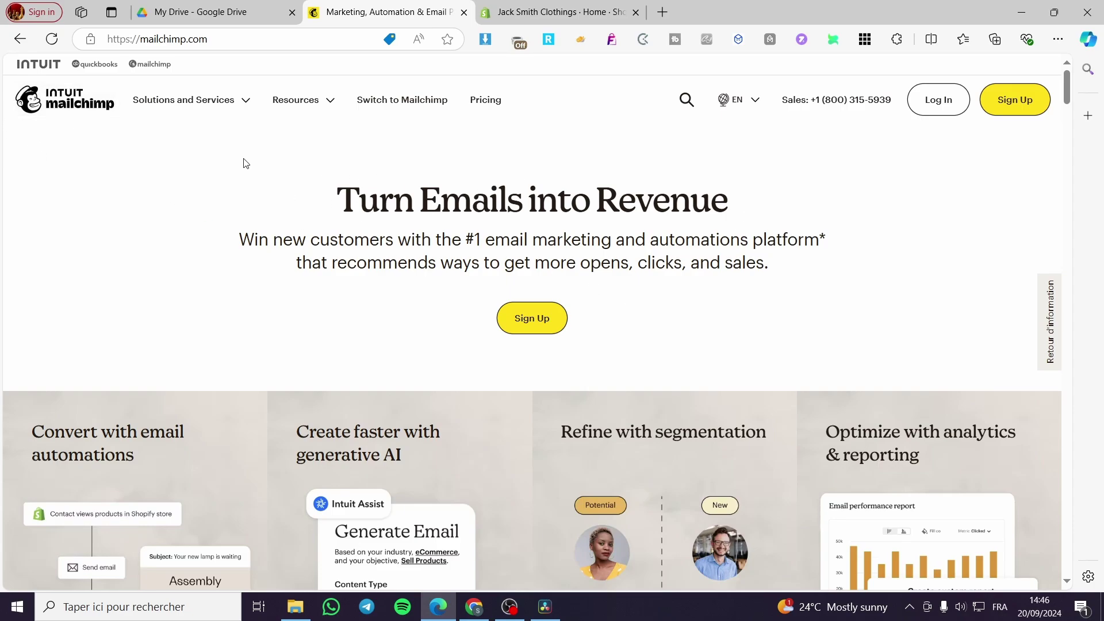
Check the Shopify store admin, then log in to Mailchimp from the mailchimp.com homepage.
{"action": "left_click", "coordinate": [550, 14]}
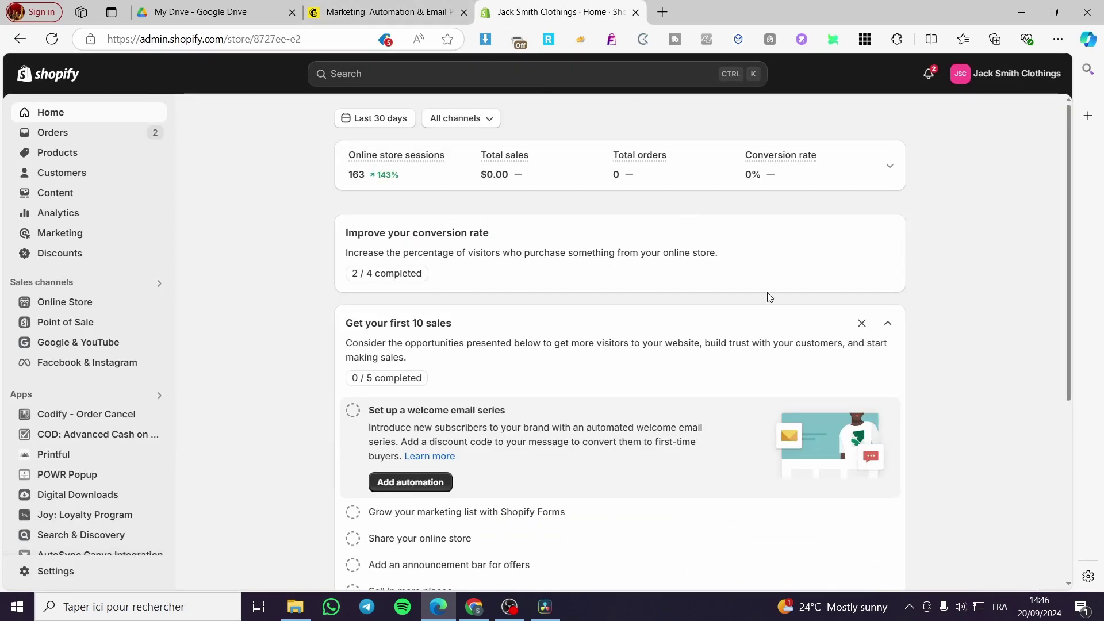
{"action": "left_click", "coordinate": [415, 7]}
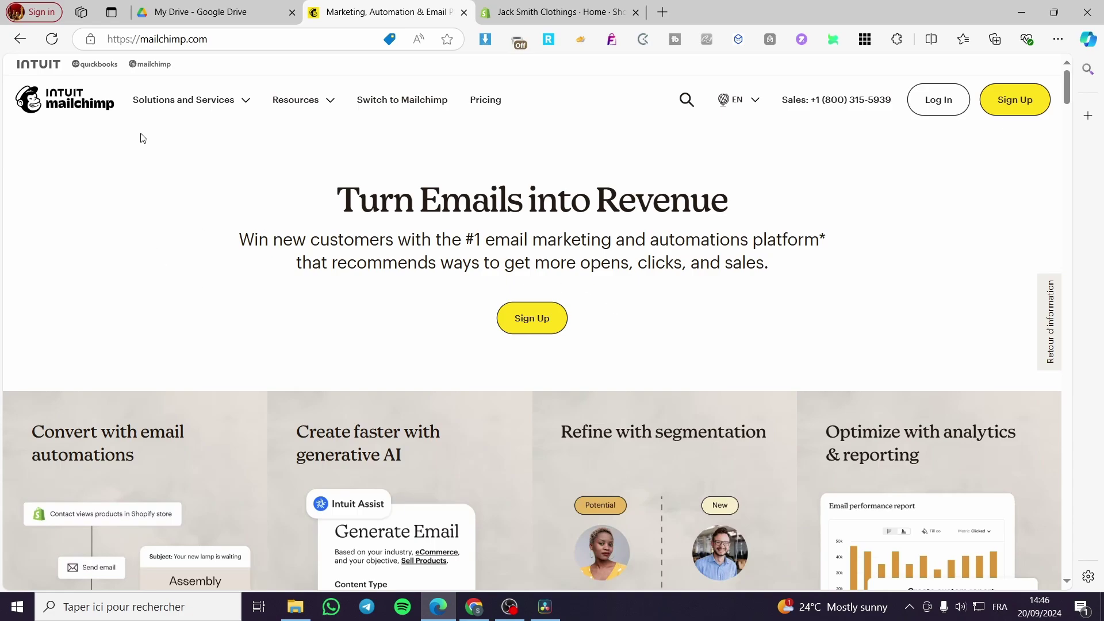
{"action": "left_click", "coordinate": [558, 12]}
{"action": "left_click", "coordinate": [403, 12]}
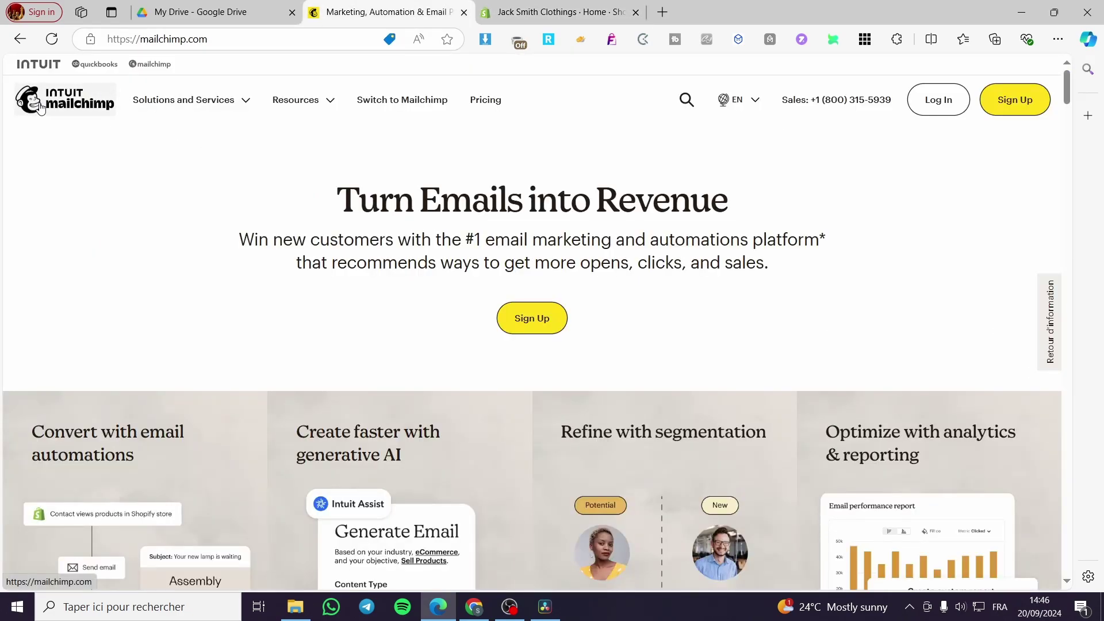
{"action": "left_click", "coordinate": [939, 99]}
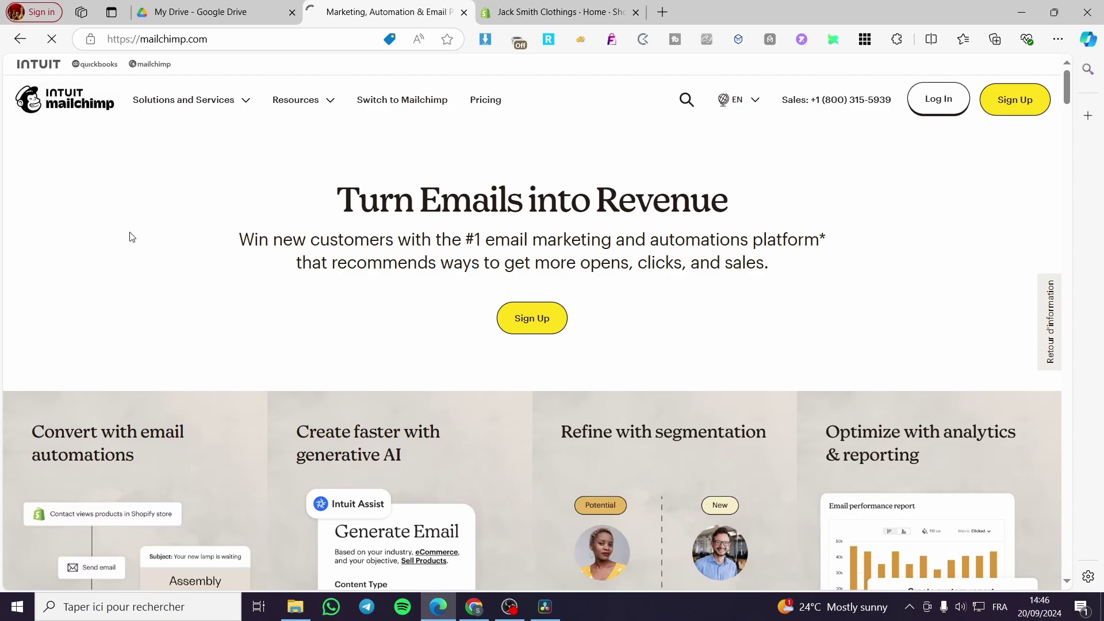
{"action": "left_click", "coordinate": [561, 11]}
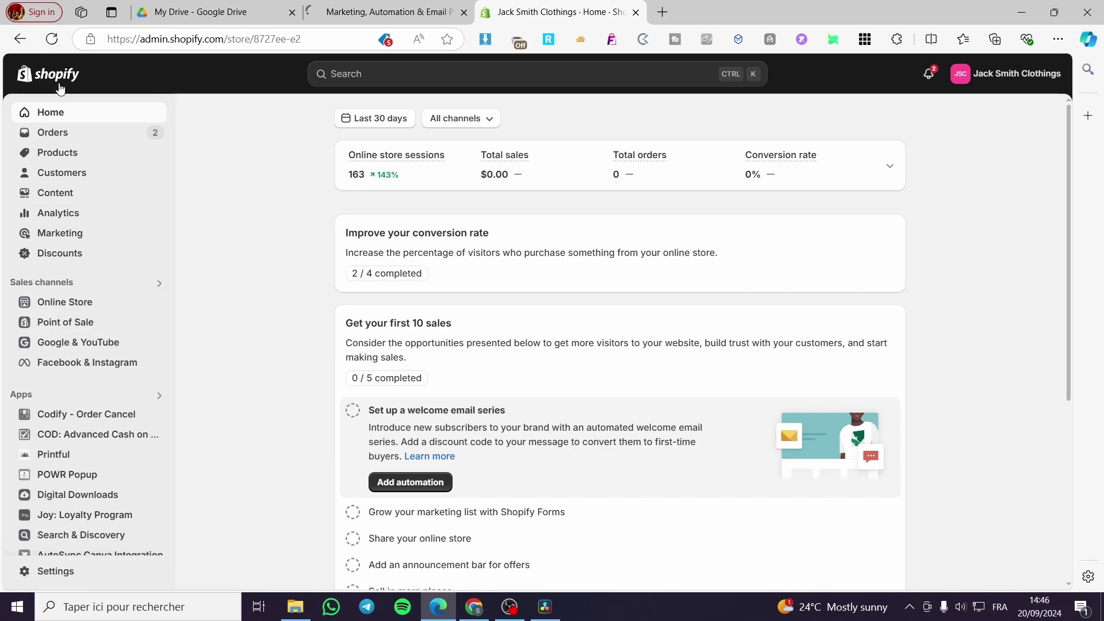
{"action": "left_click", "coordinate": [376, 8]}
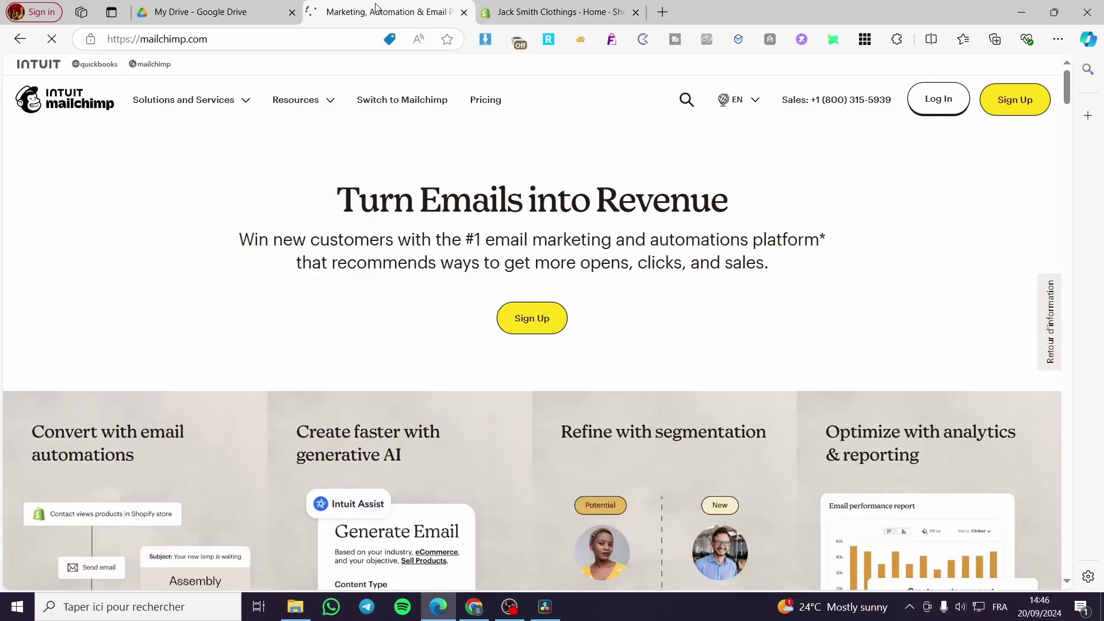
{"action": "left_click", "coordinate": [938, 108]}
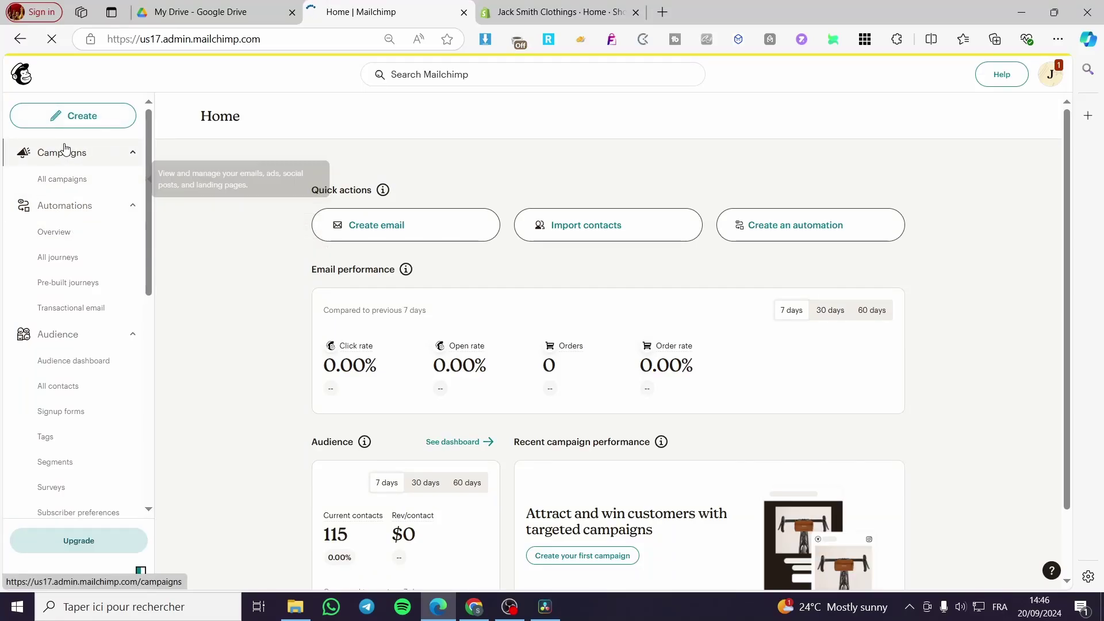
Scroll the Mailchimp Home dashboard sidebar down to the Audience section.
{"action": "scroll", "coordinate": [72, 196], "scroll_direction": "down", "scroll_amount": 3}
{"action": "scroll", "coordinate": [77, 247], "scroll_direction": "up", "scroll_amount": 3}
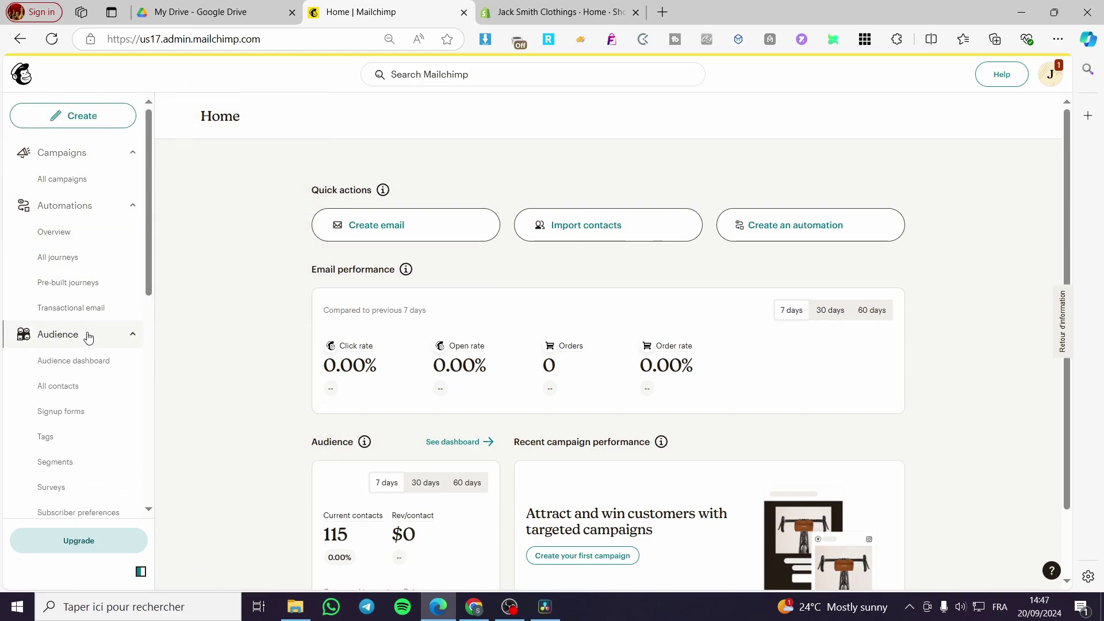
{"action": "scroll", "coordinate": [87, 340], "scroll_direction": "down", "scroll_amount": 1}
Open Audience > Signup forms and start a new form, choosing the pop-up form option.
{"action": "left_click", "coordinate": [43, 348]}
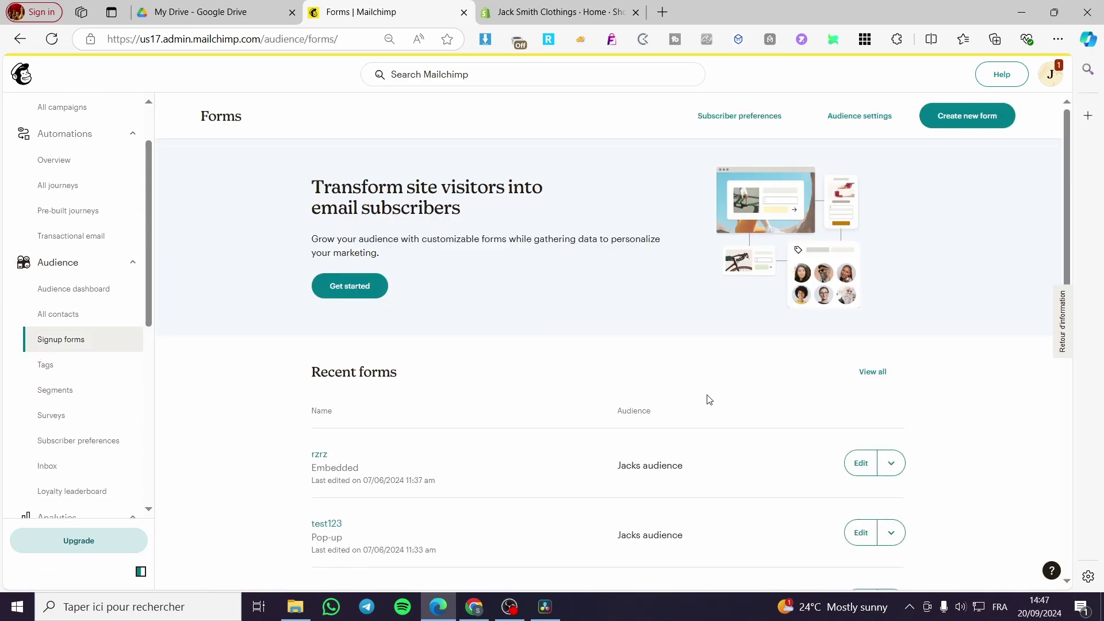
{"action": "left_click", "coordinate": [948, 125]}
{"action": "scroll", "coordinate": [793, 323], "scroll_direction": "up", "scroll_amount": 7}
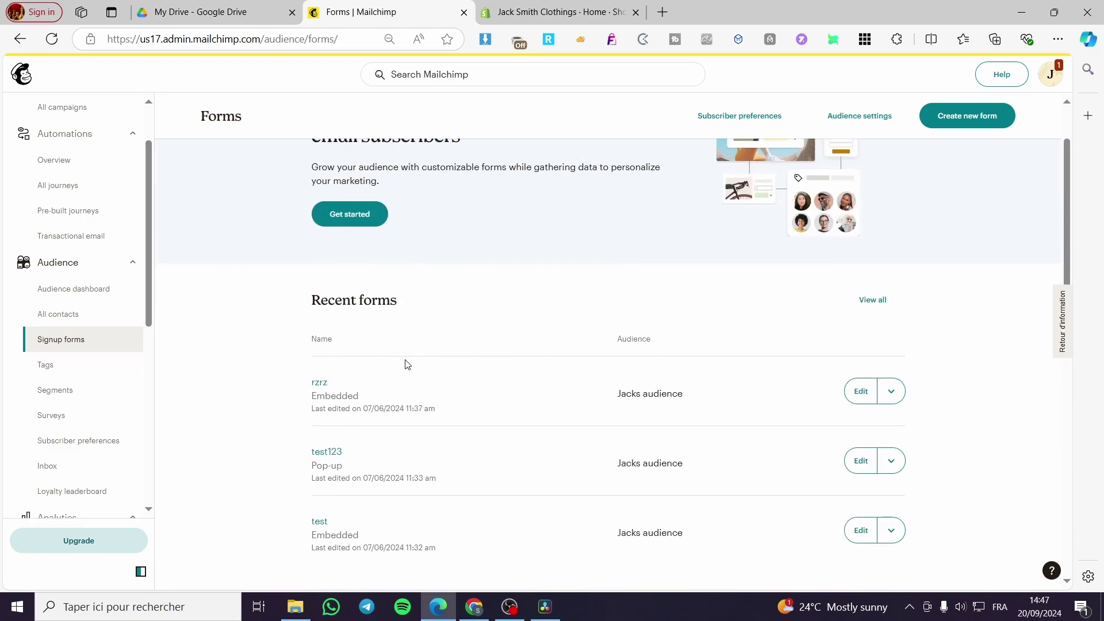
{"action": "scroll", "coordinate": [797, 330], "scroll_direction": "down", "scroll_amount": 3}
{"action": "scroll", "coordinate": [501, 338], "scroll_direction": "down", "scroll_amount": 5}
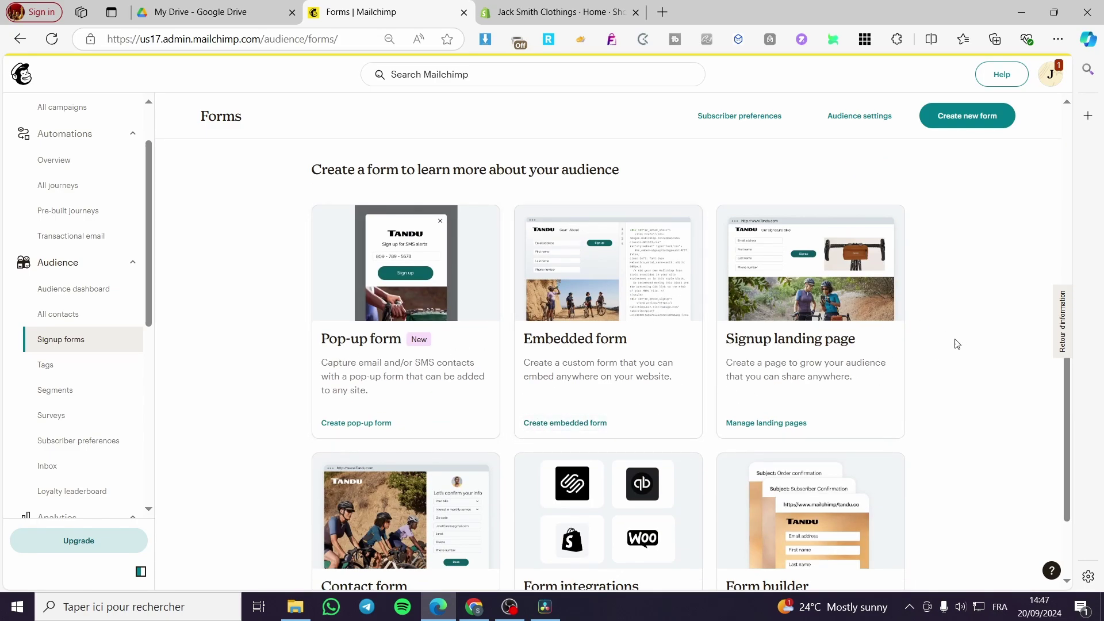
{"action": "key", "text": "ctrl+0"}
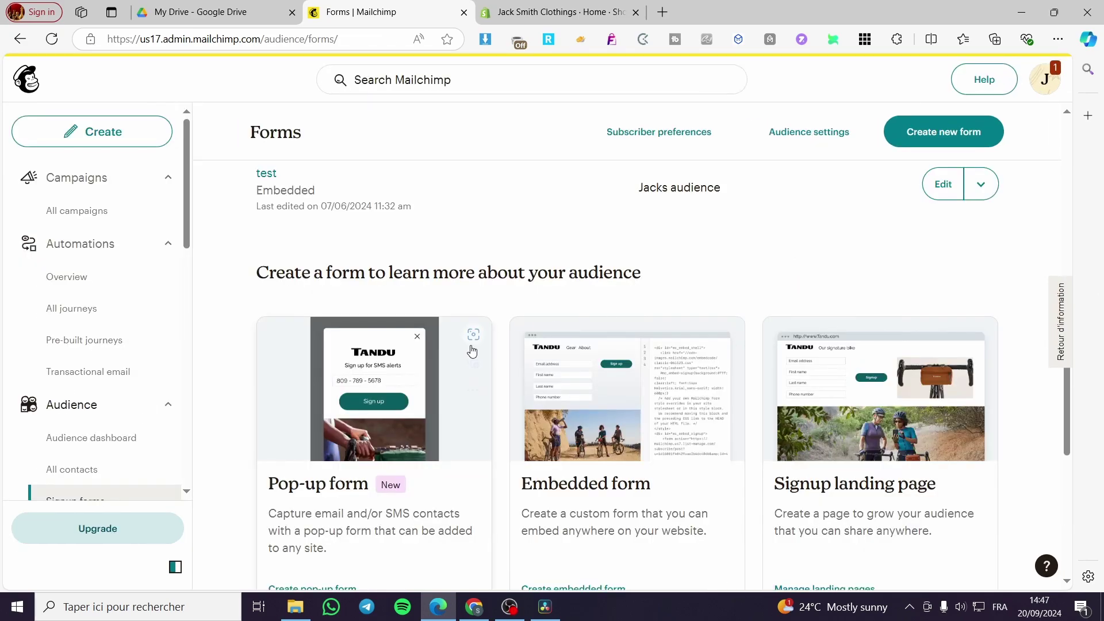
{"action": "scroll", "coordinate": [438, 345], "scroll_direction": "down", "scroll_amount": 4}
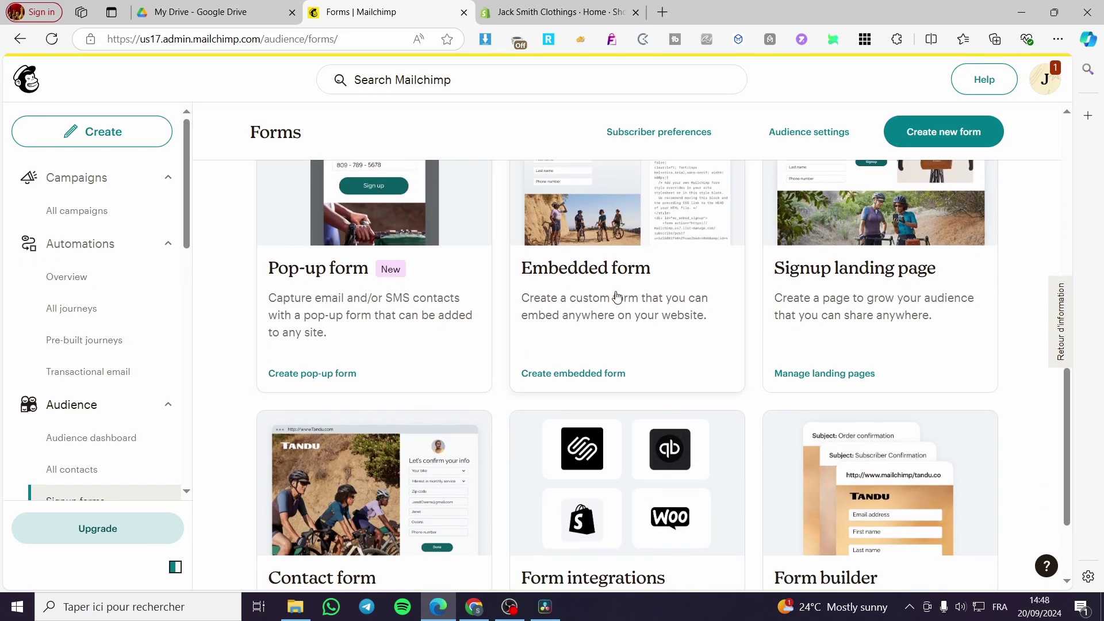
{"action": "scroll", "coordinate": [437, 316], "scroll_direction": "up", "scroll_amount": 3}
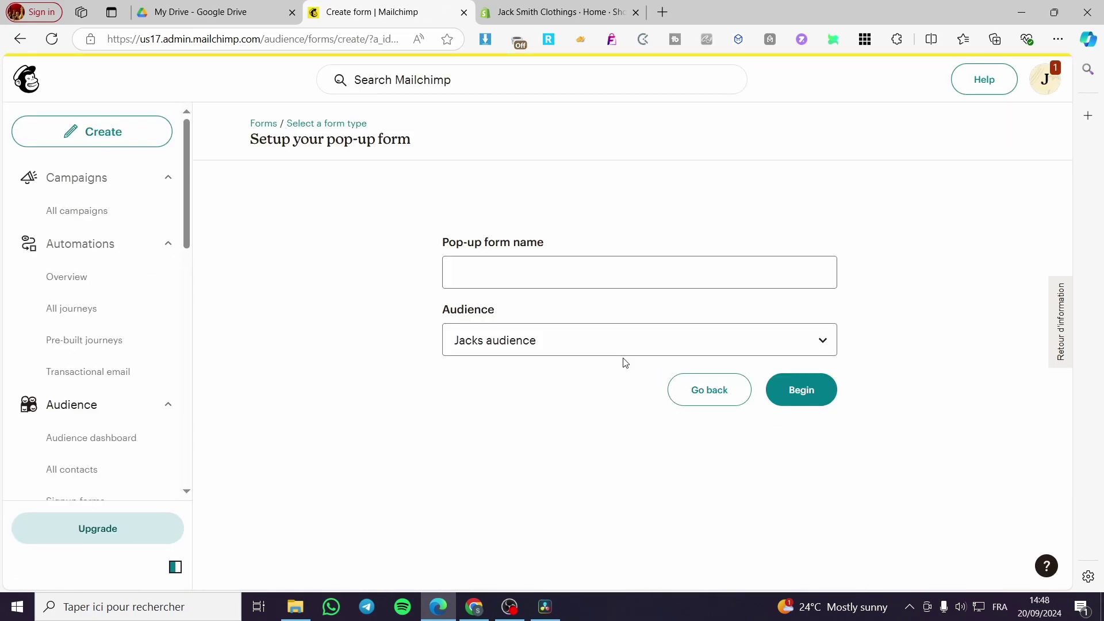
Name the pop-up form 'Shopify pop-up', keep Jacks audience, and begin editing it.
{"action": "left_click", "coordinate": [561, 271]}
{"action": "type", "text": "Shopify pop-up"}
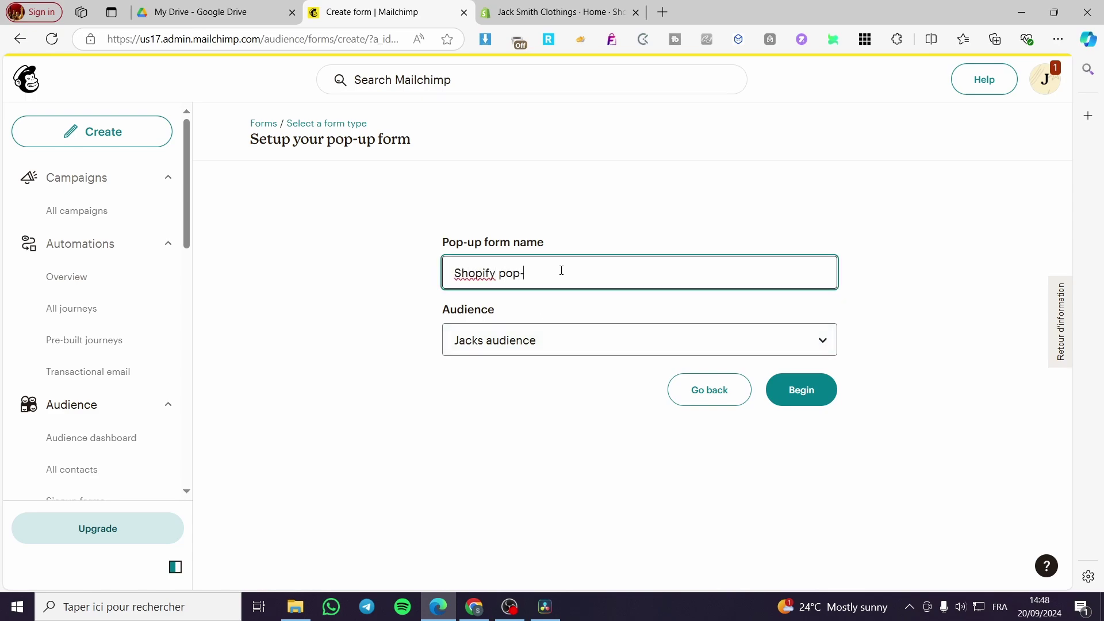
{"action": "left_click", "coordinate": [557, 347]}
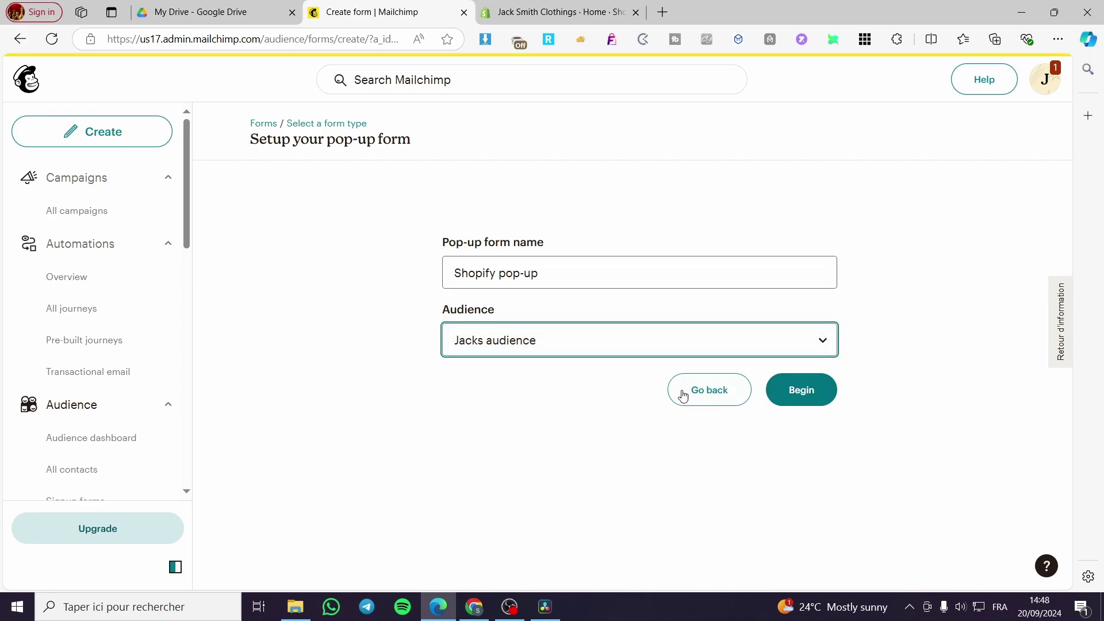
{"action": "left_click", "coordinate": [810, 397]}
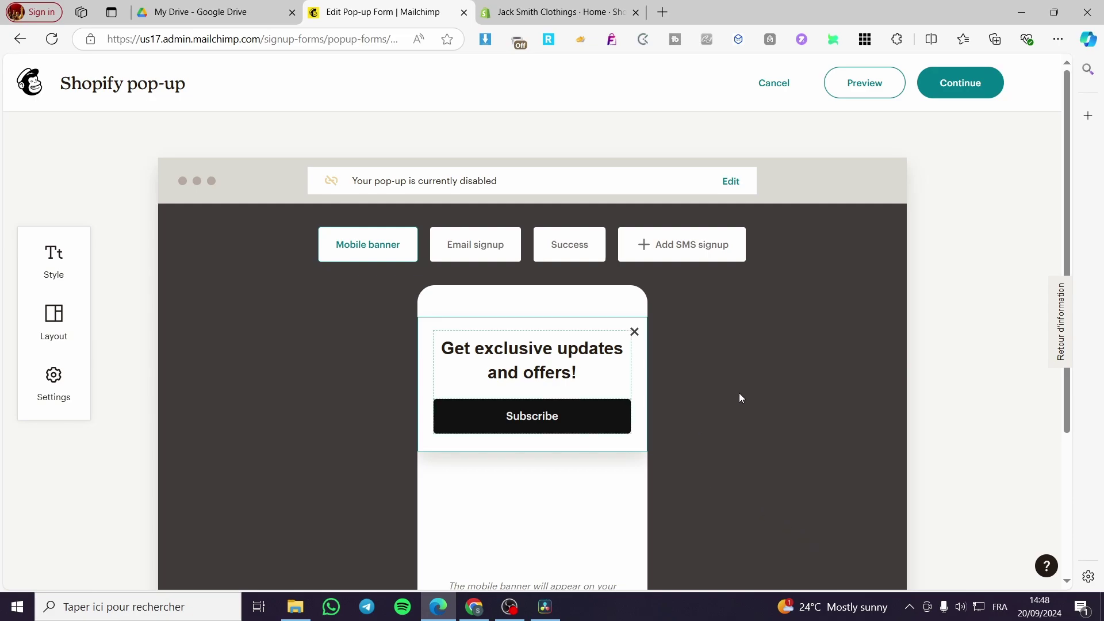
{"action": "scroll", "coordinate": [713, 391], "scroll_direction": "down", "scroll_amount": 4}
{"action": "scroll", "coordinate": [627, 379], "scroll_direction": "up", "scroll_amount": 4}
{"action": "left_click", "coordinate": [515, 414]}
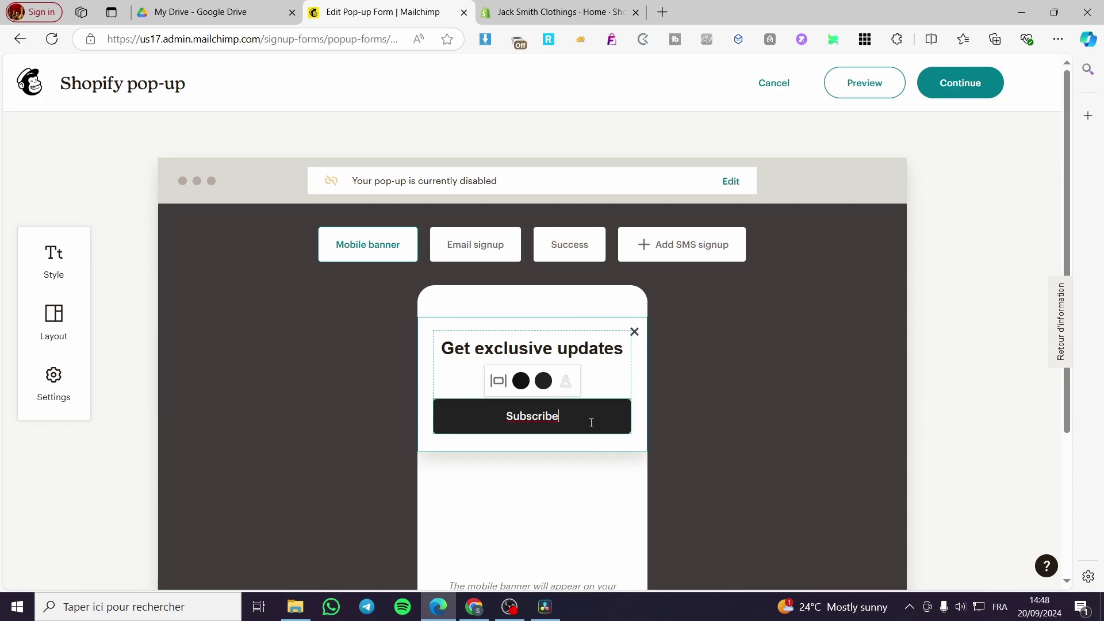
{"action": "left_click", "coordinate": [570, 349]}
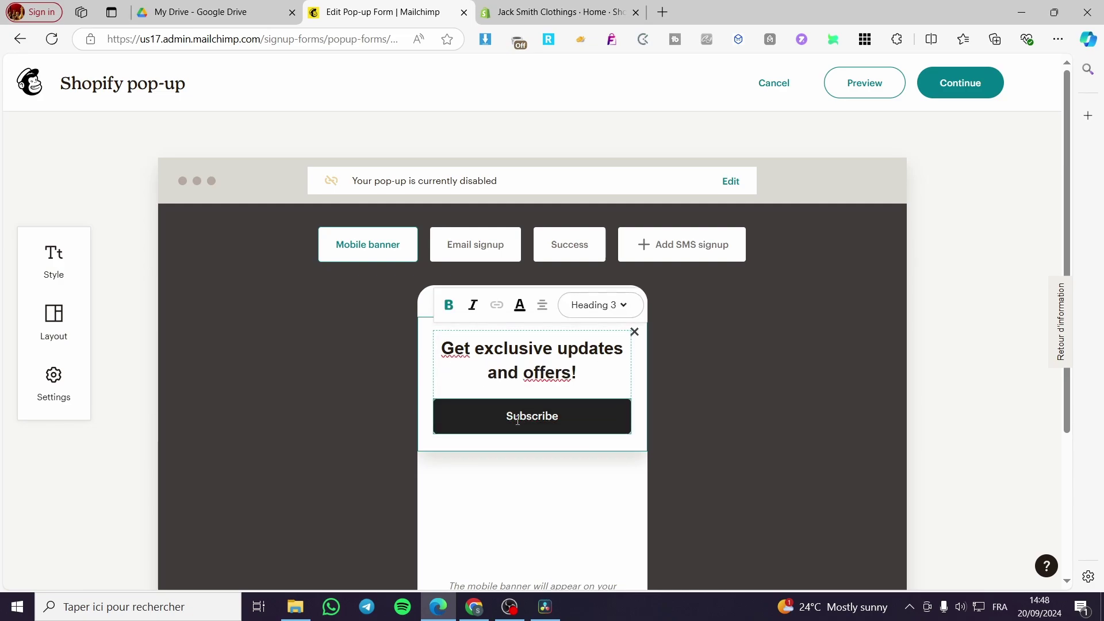
Switch the editor to the pop-up's email signup step and review its style options.
{"action": "left_click", "coordinate": [420, 308]}
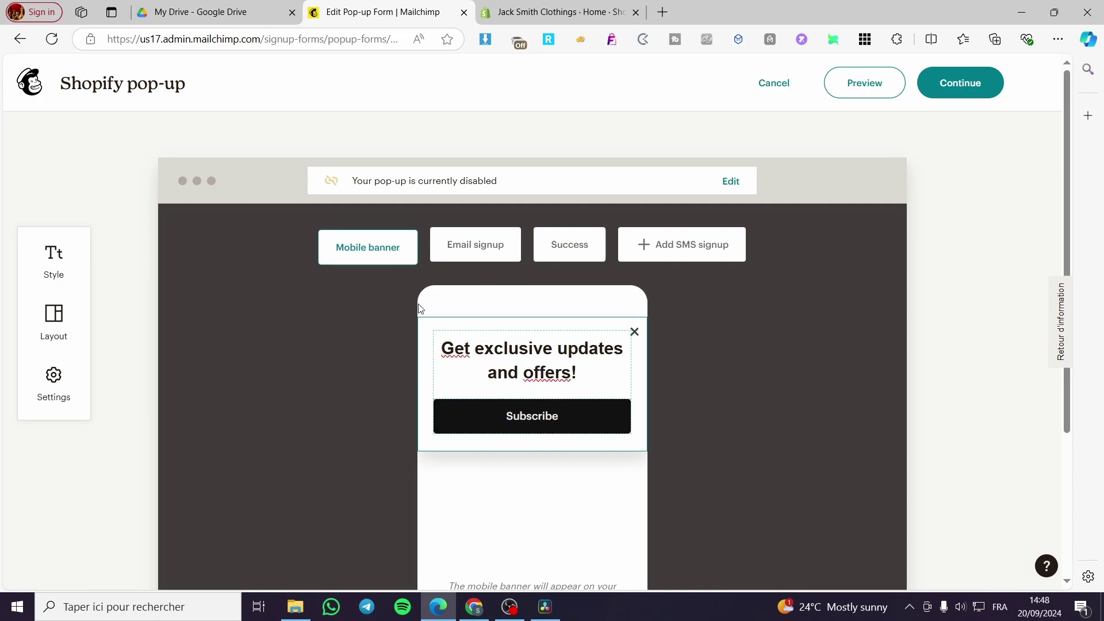
{"action": "left_click", "coordinate": [483, 247]}
{"action": "scroll", "coordinate": [496, 366], "scroll_direction": "down", "scroll_amount": 2}
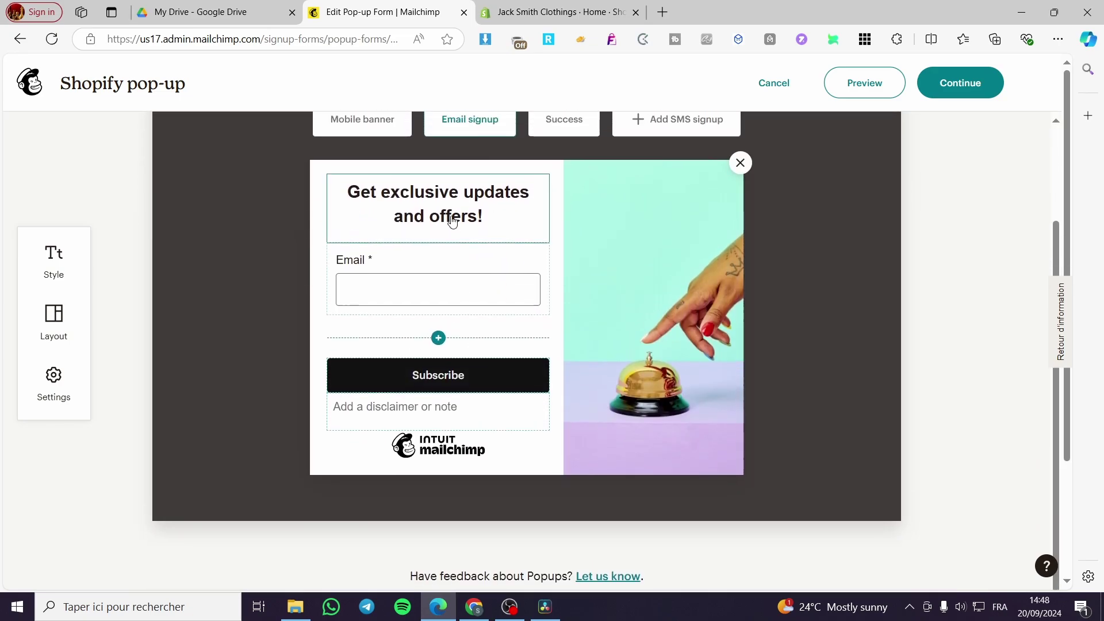
{"action": "scroll", "coordinate": [518, 322], "scroll_direction": "up", "scroll_amount": 2}
{"action": "scroll", "coordinate": [322, 310], "scroll_direction": "down", "scroll_amount": 1}
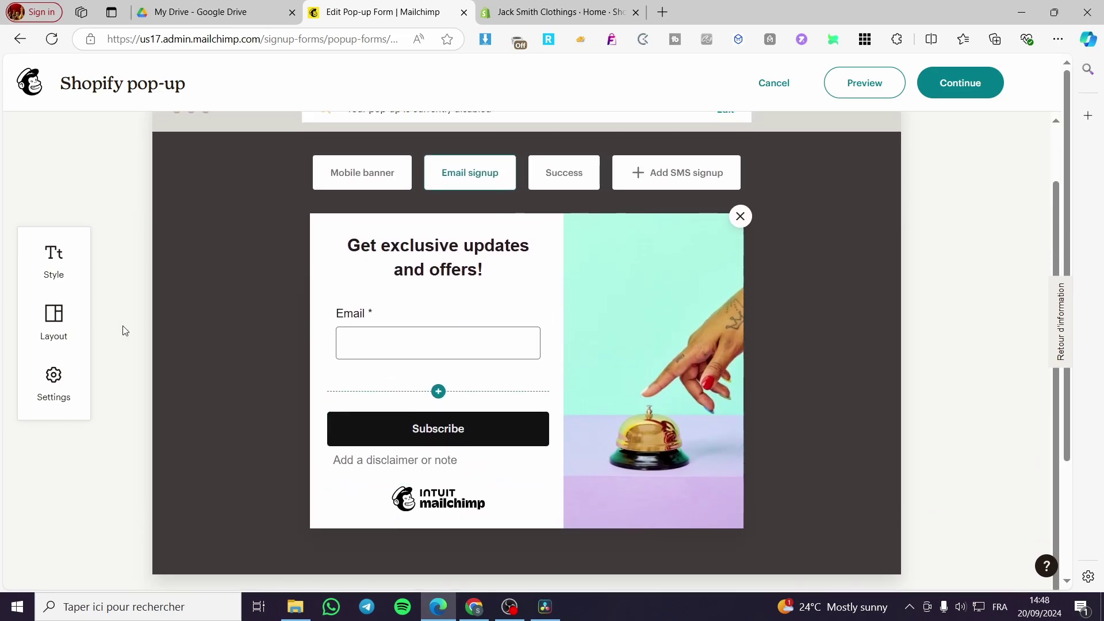
{"action": "left_click", "coordinate": [69, 260]}
{"action": "scroll", "coordinate": [540, 342], "scroll_direction": "down", "scroll_amount": 2}
{"action": "scroll", "coordinate": [129, 340], "scroll_direction": "down", "scroll_amount": 1}
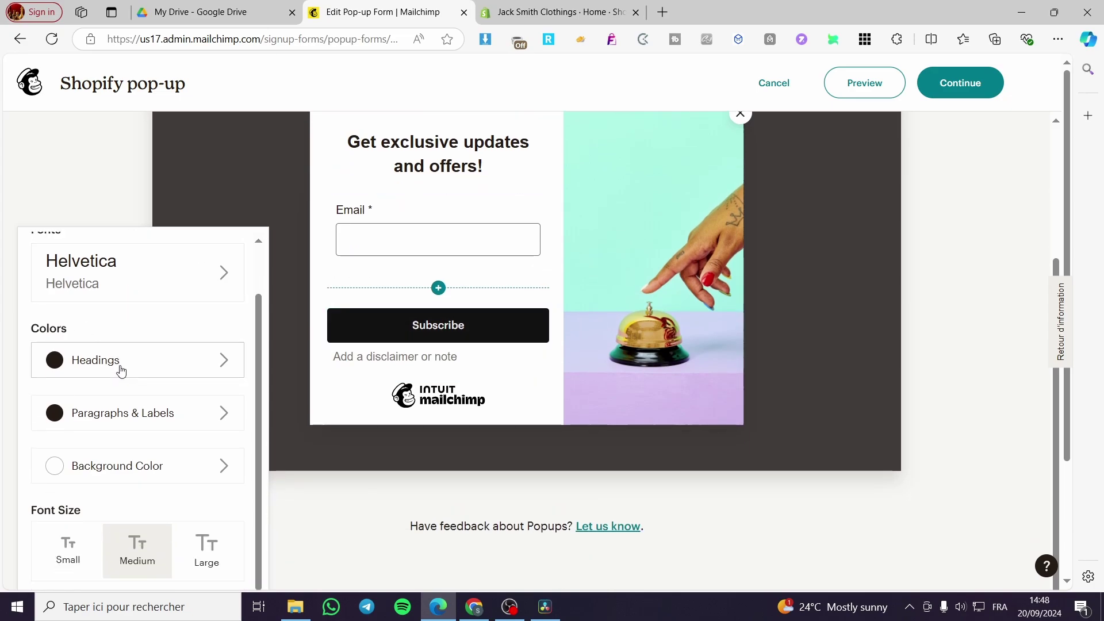
{"action": "scroll", "coordinate": [47, 282], "scroll_direction": "up", "scroll_amount": 1}
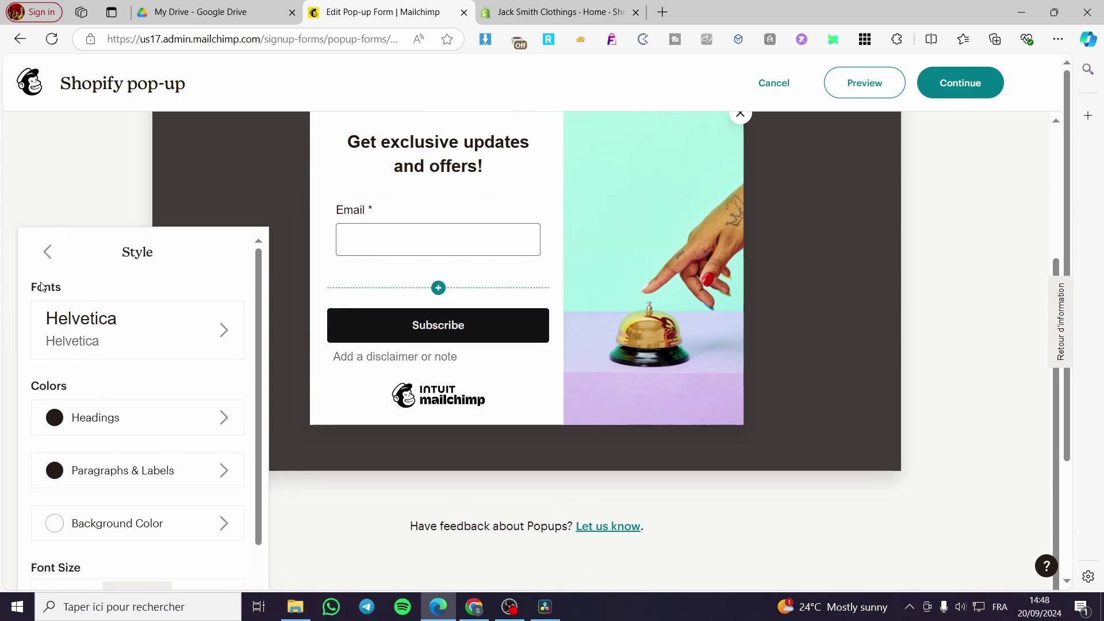
{"action": "left_click", "coordinate": [45, 254]}
Choose the pop-up layout with the image on the left.
{"action": "left_click", "coordinate": [54, 319]}
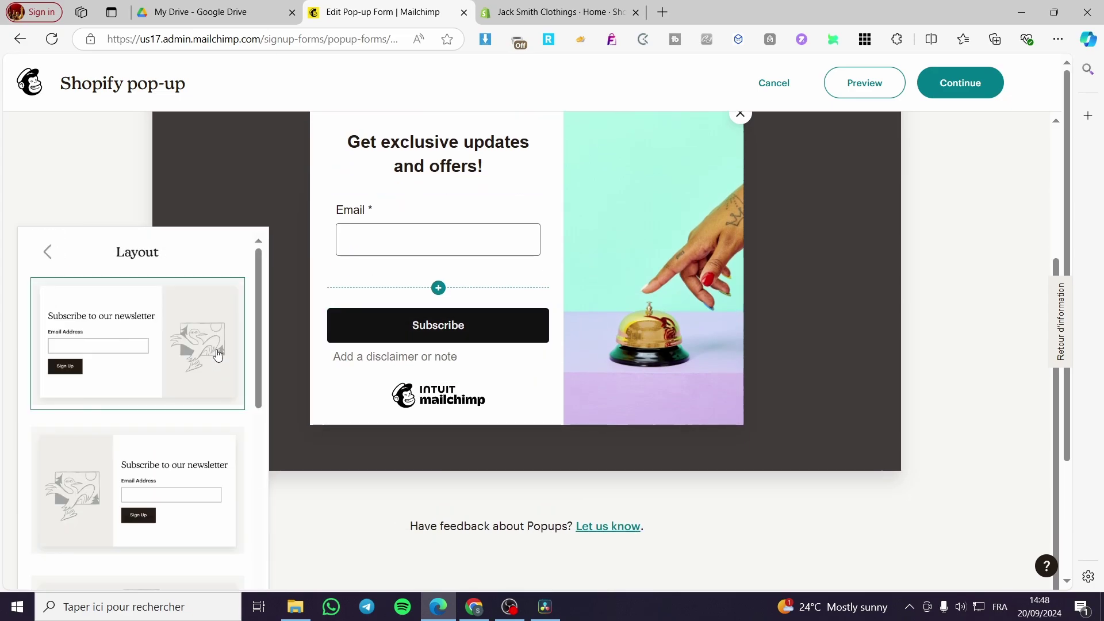
{"action": "scroll", "coordinate": [175, 347], "scroll_direction": "down", "scroll_amount": 3}
{"action": "left_click", "coordinate": [183, 357]}
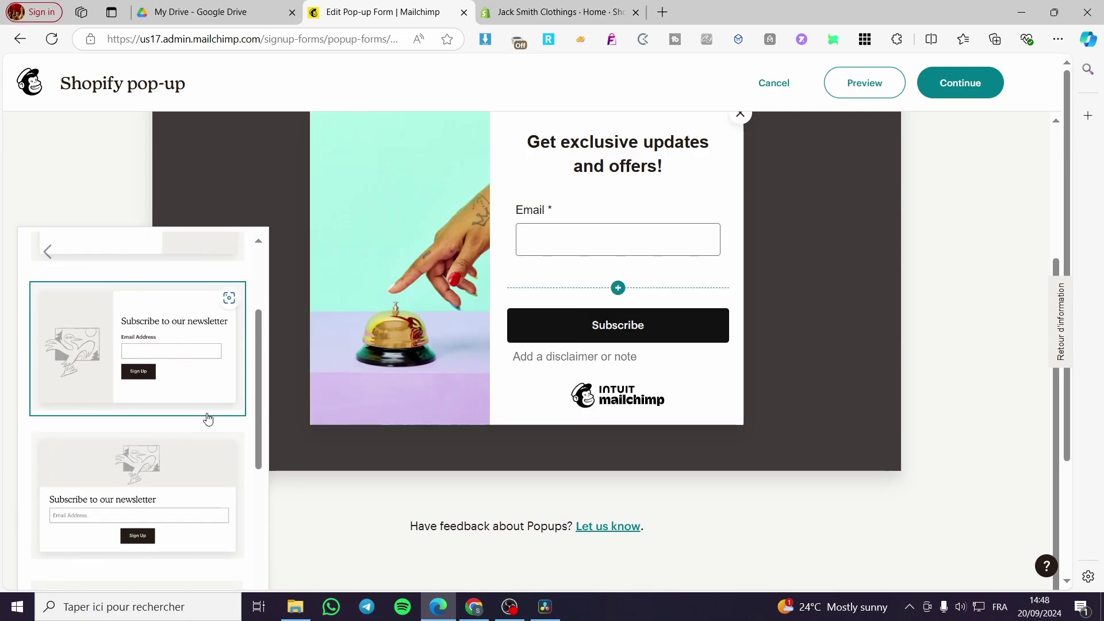
{"action": "left_click", "coordinate": [189, 478]}
{"action": "left_click", "coordinate": [184, 397]}
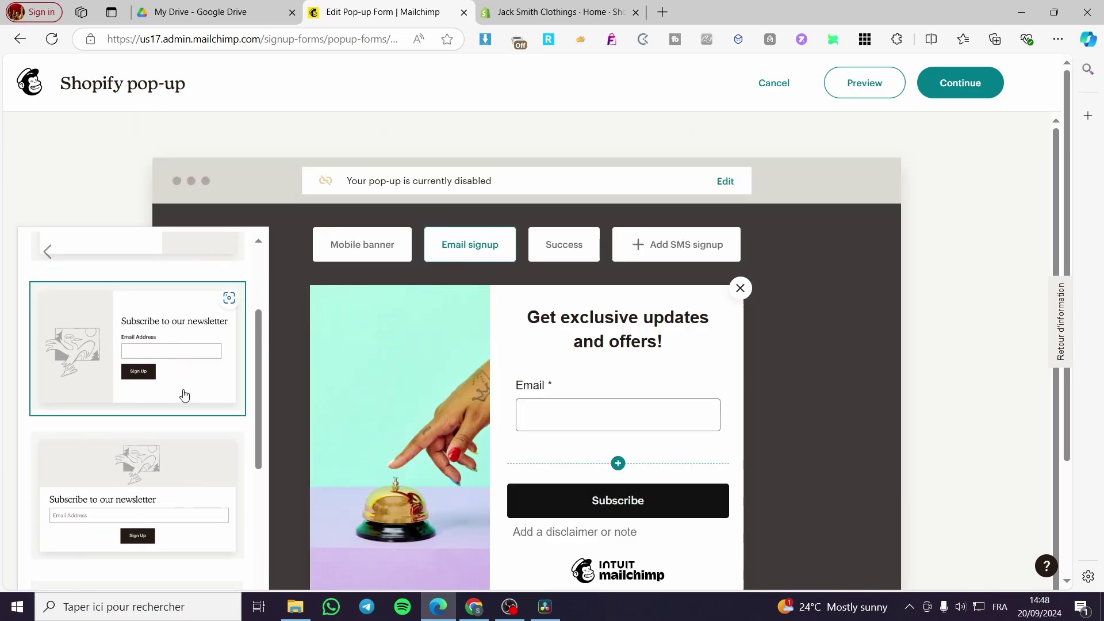
{"action": "scroll", "coordinate": [135, 414], "scroll_direction": "down", "scroll_amount": 3}
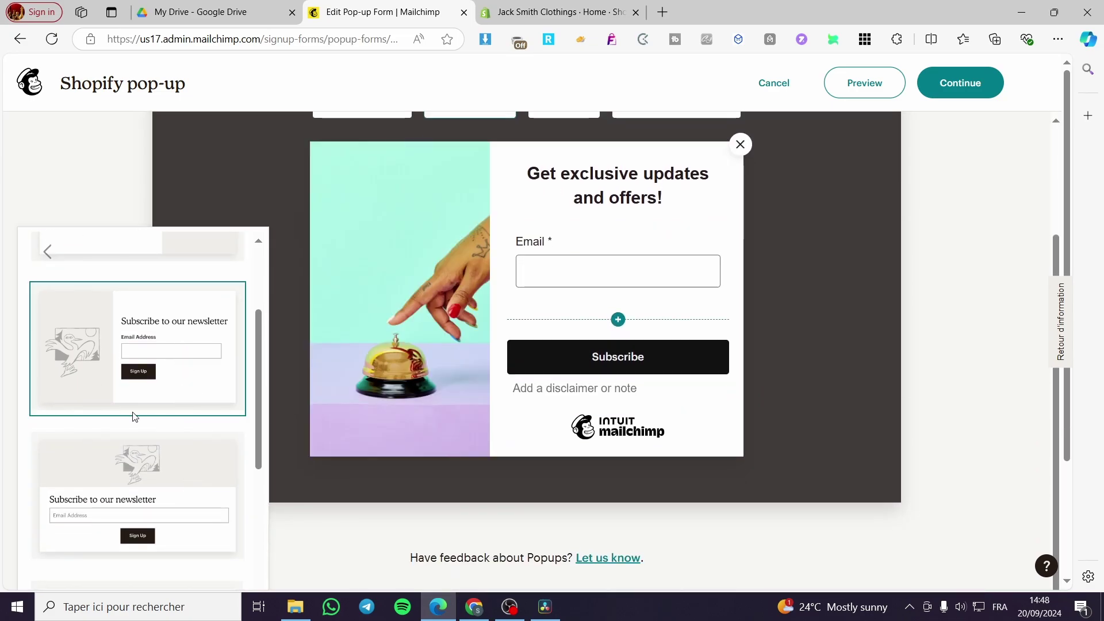
{"action": "left_click", "coordinate": [47, 251]}
Set the pop-up position to Modal, display timing Immediately, and close Settings.
{"action": "left_click", "coordinate": [34, 378]}
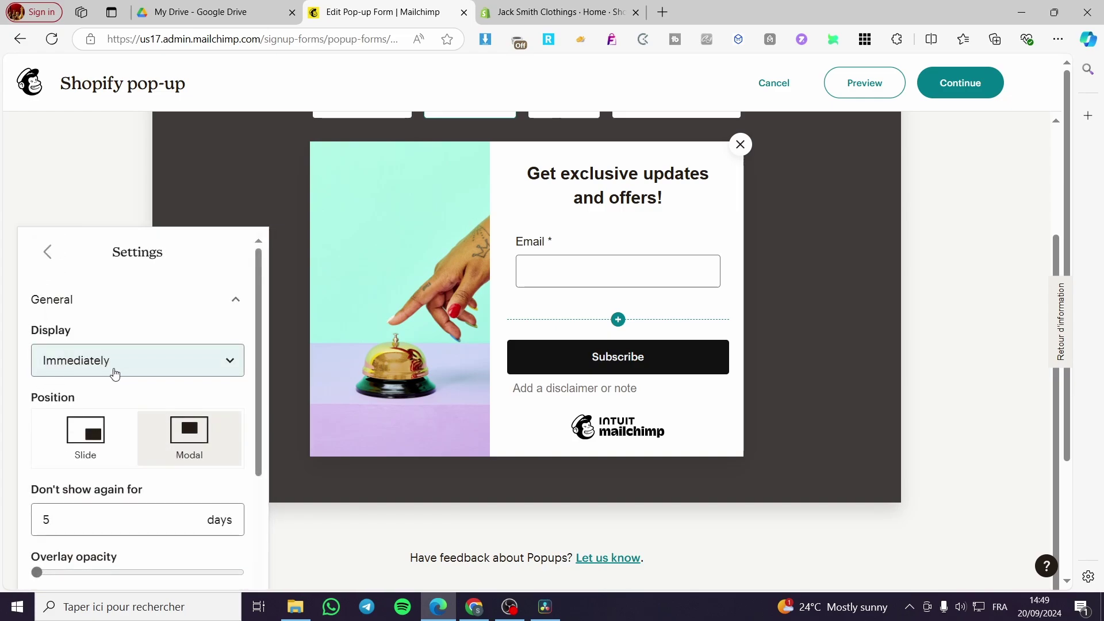
{"action": "scroll", "coordinate": [116, 374], "scroll_direction": "down", "scroll_amount": 2}
{"action": "scroll", "coordinate": [99, 321], "scroll_direction": "up", "scroll_amount": 1}
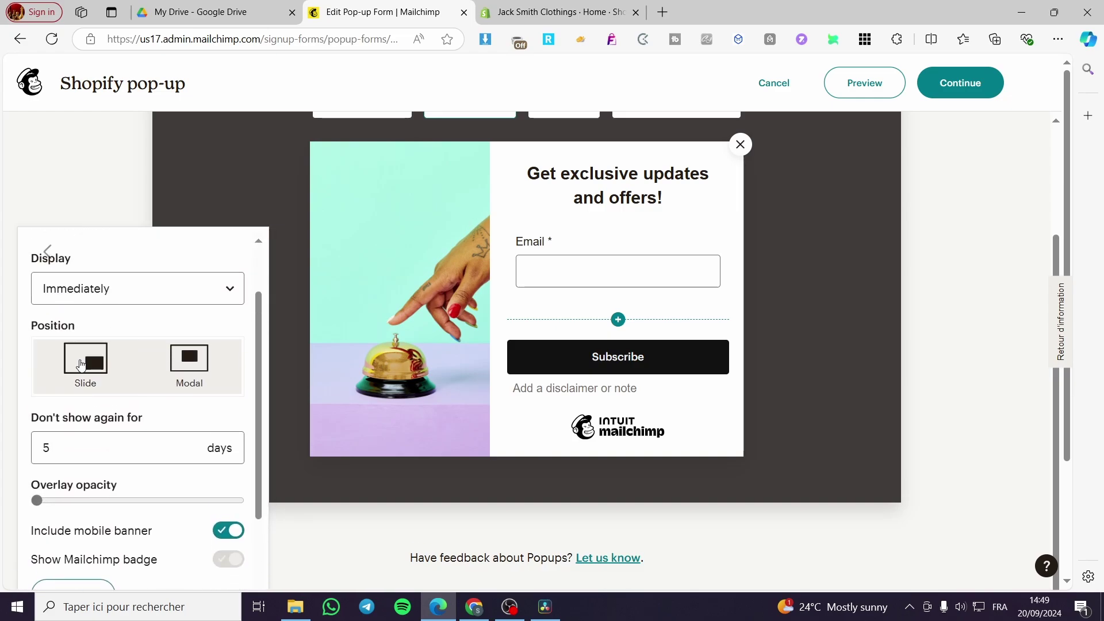
{"action": "left_click", "coordinate": [92, 345]}
{"action": "left_click", "coordinate": [212, 385]}
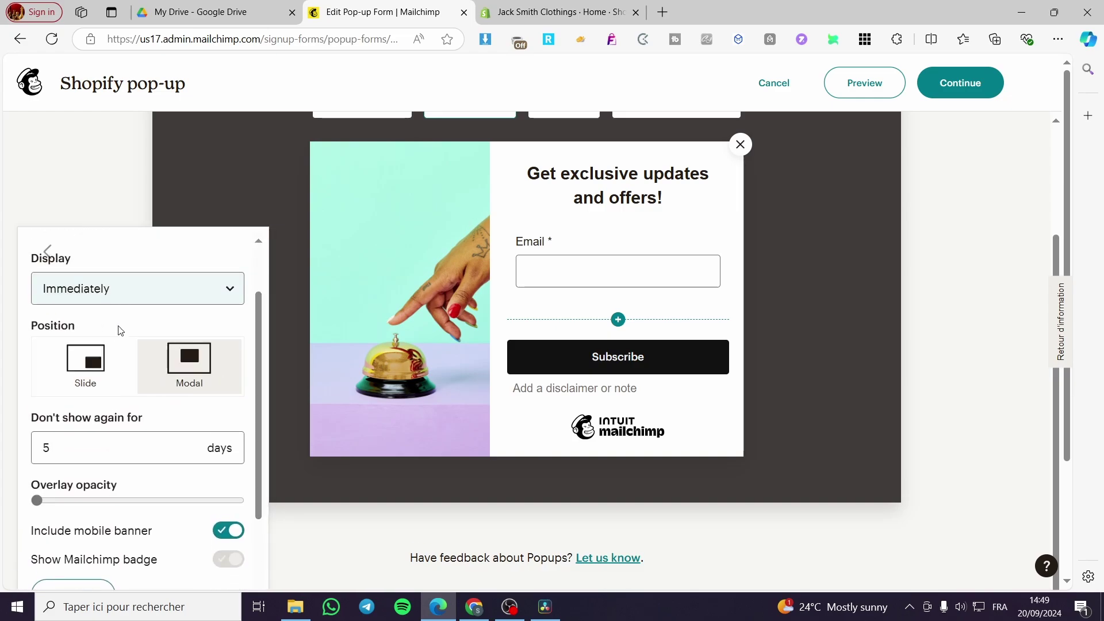
{"action": "left_click", "coordinate": [126, 301]}
{"action": "left_click", "coordinate": [126, 301]}
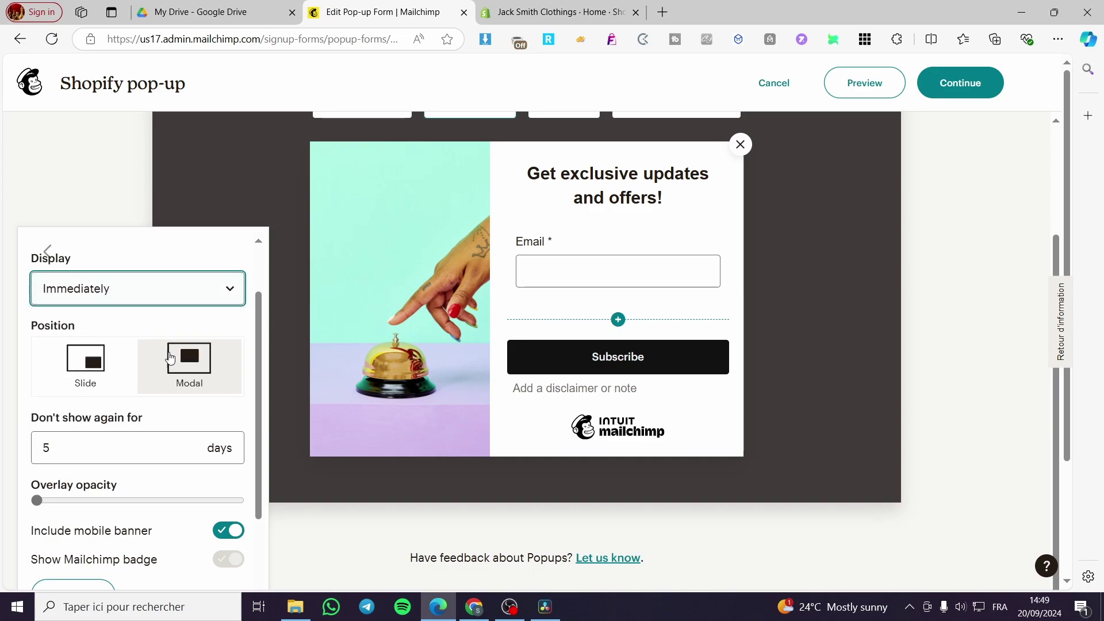
{"action": "scroll", "coordinate": [132, 398], "scroll_direction": "down", "scroll_amount": 2}
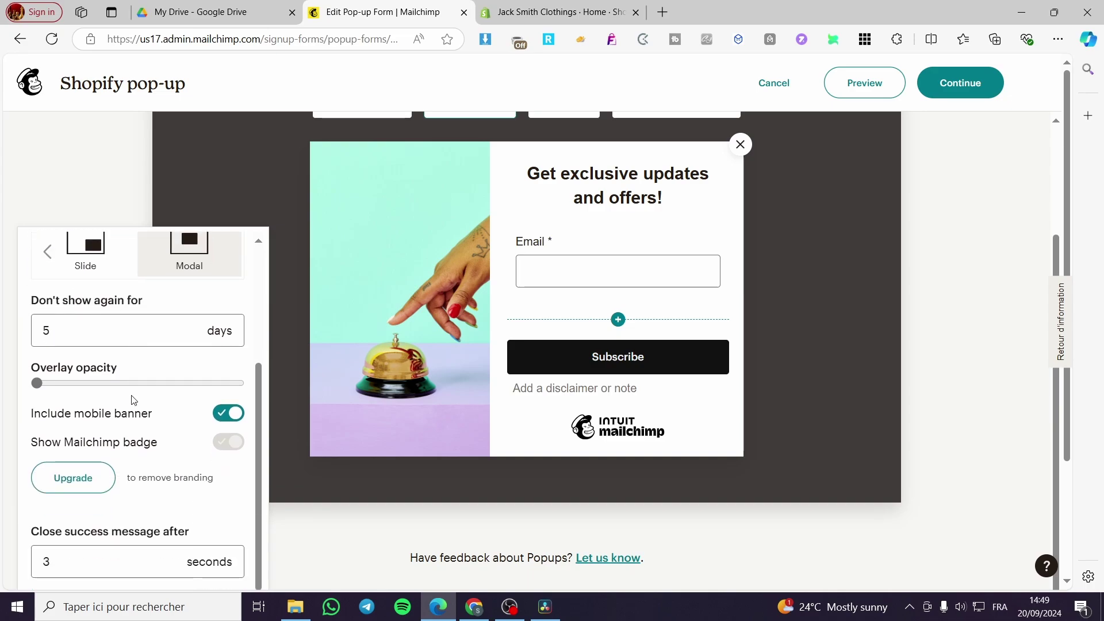
{"action": "left_click", "coordinate": [117, 175]}
{"action": "scroll", "coordinate": [557, 412], "scroll_direction": "up", "scroll_amount": 3}
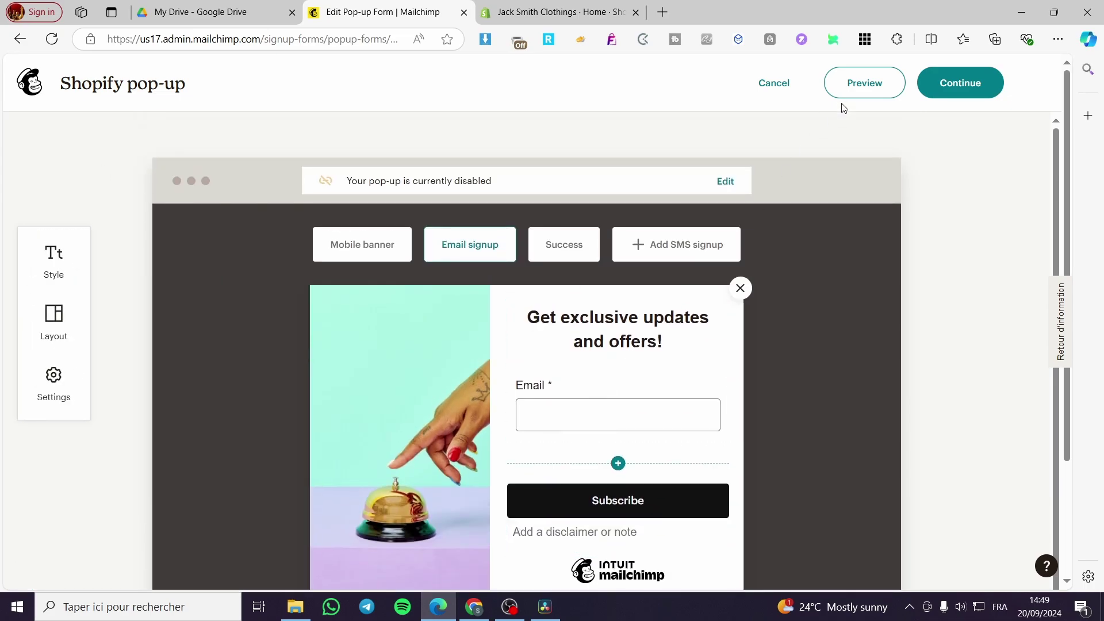
Save the Shopify pop-up with all sites off, then reopen it from All forms.
{"action": "left_click", "coordinate": [956, 86]}
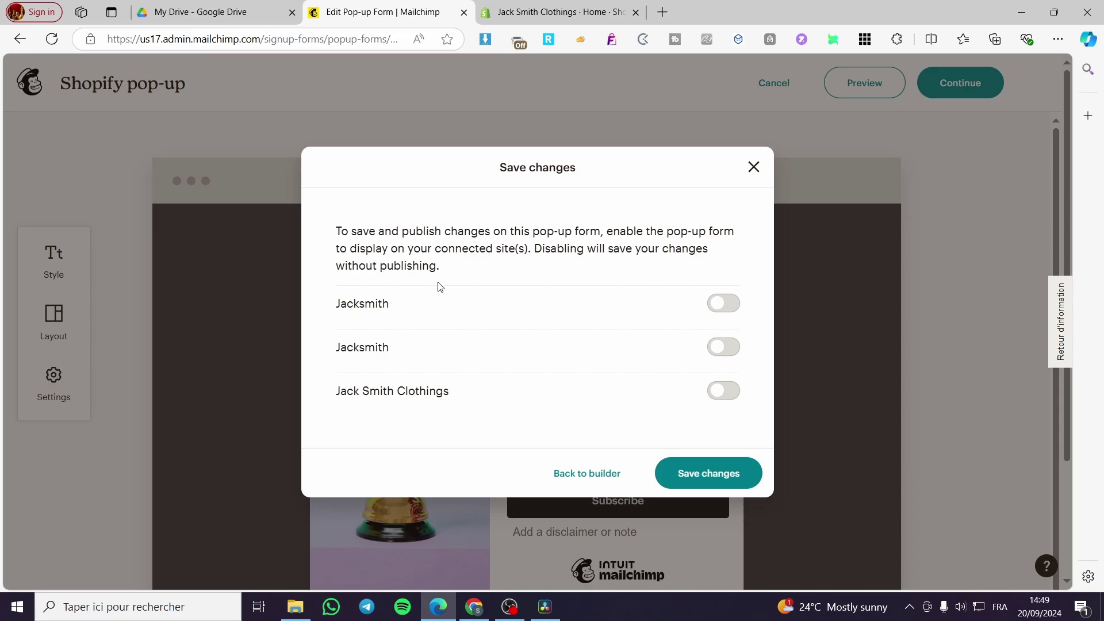
{"action": "left_click", "coordinate": [664, 484]}
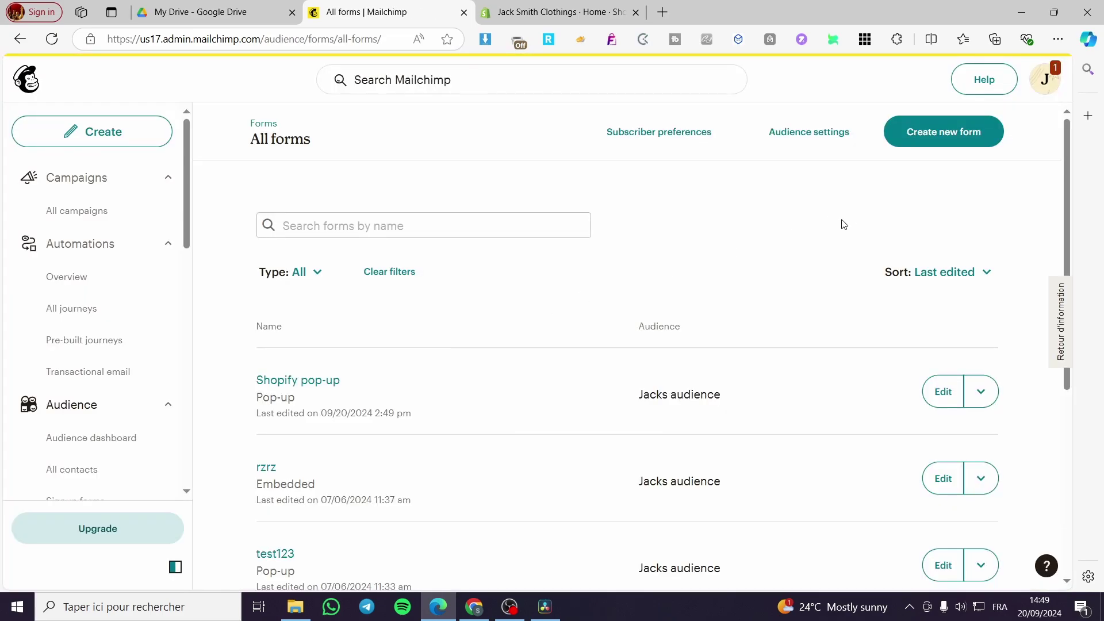
{"action": "left_click", "coordinate": [310, 385]}
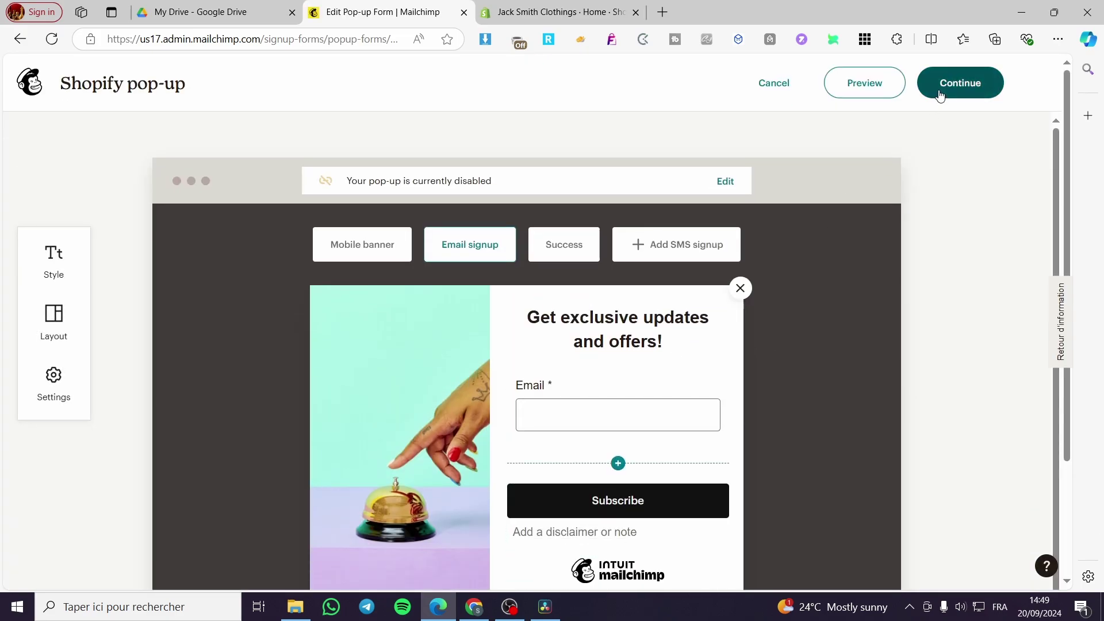
Open Manage connected sites for the pop-up and scroll through the Custom Website page.
{"action": "left_click", "coordinate": [725, 180]}
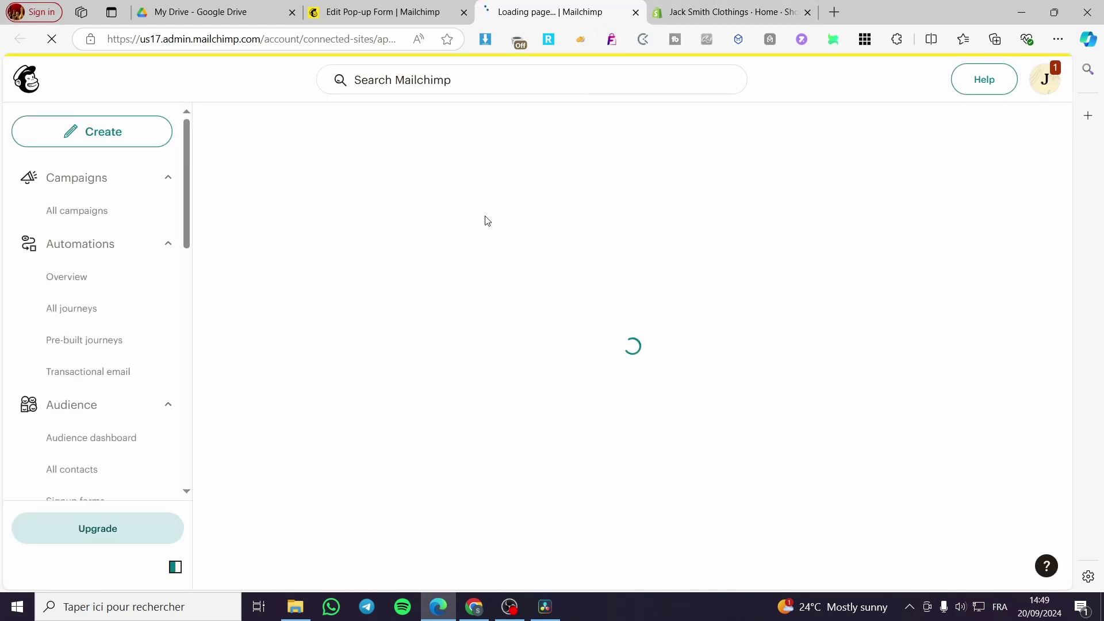
{"action": "left_click", "coordinate": [728, 12]}
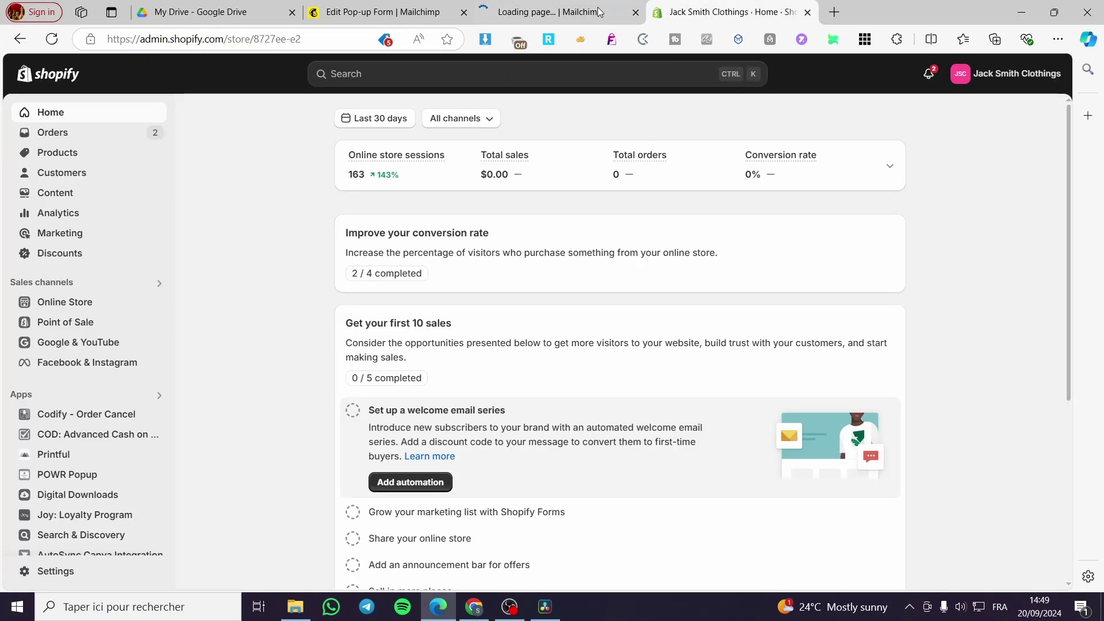
{"action": "left_click", "coordinate": [523, 19]}
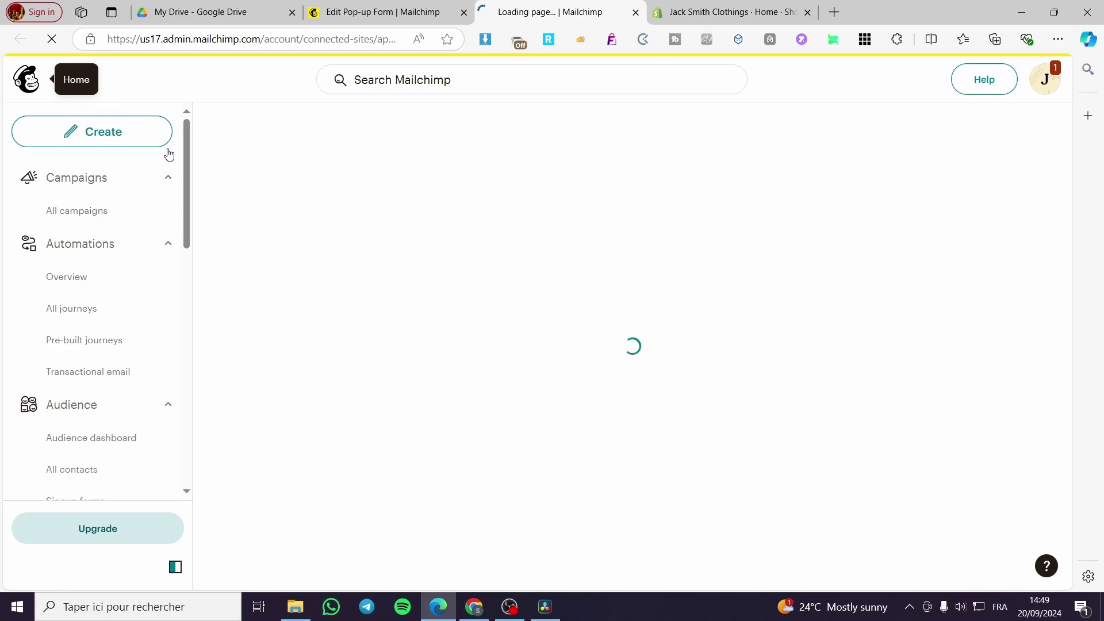
{"action": "scroll", "coordinate": [495, 332], "scroll_direction": "down", "scroll_amount": 4}
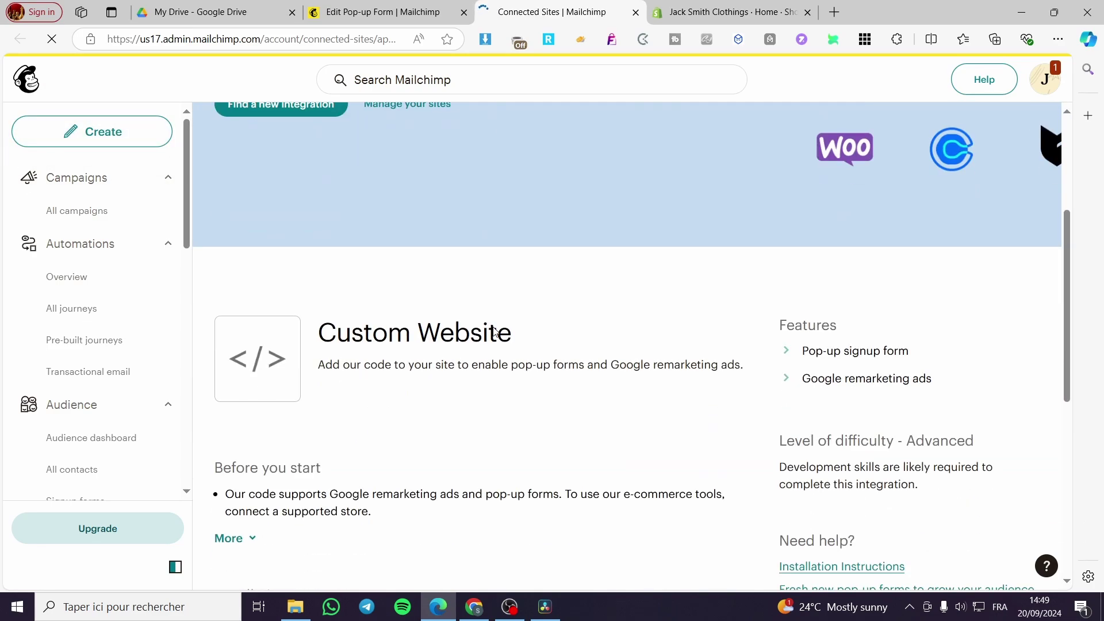
{"action": "scroll", "coordinate": [495, 332], "scroll_direction": "down", "scroll_amount": 1}
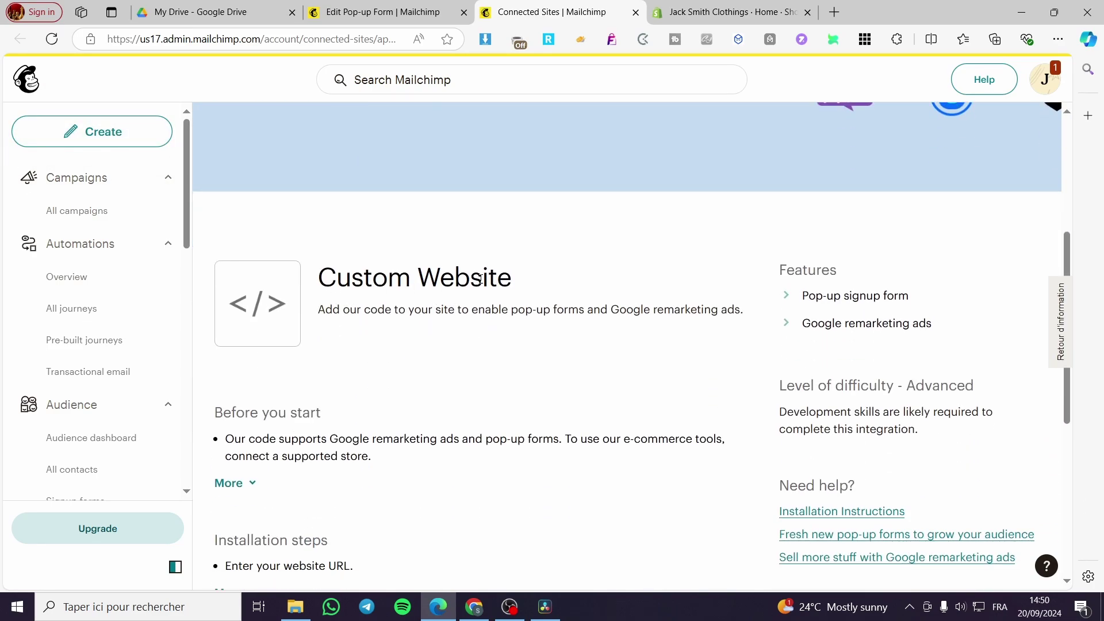
{"action": "scroll", "coordinate": [477, 280], "scroll_direction": "down", "scroll_amount": 4}
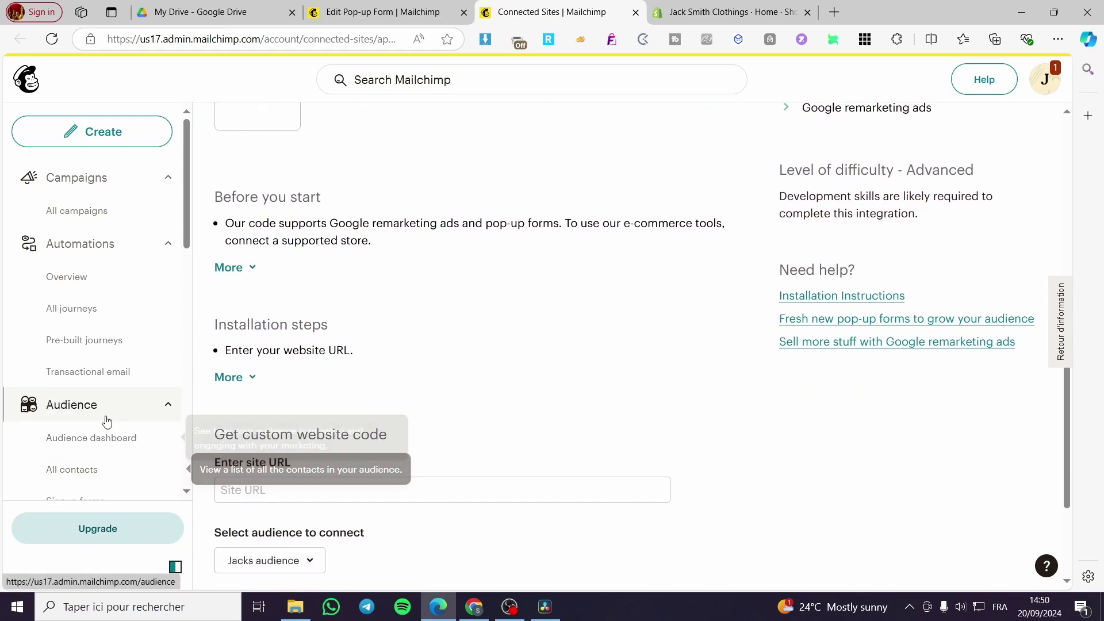
{"action": "scroll", "coordinate": [106, 414], "scroll_direction": "down", "scroll_amount": 5}
{"action": "scroll", "coordinate": [115, 310], "scroll_direction": "up", "scroll_amount": 5}
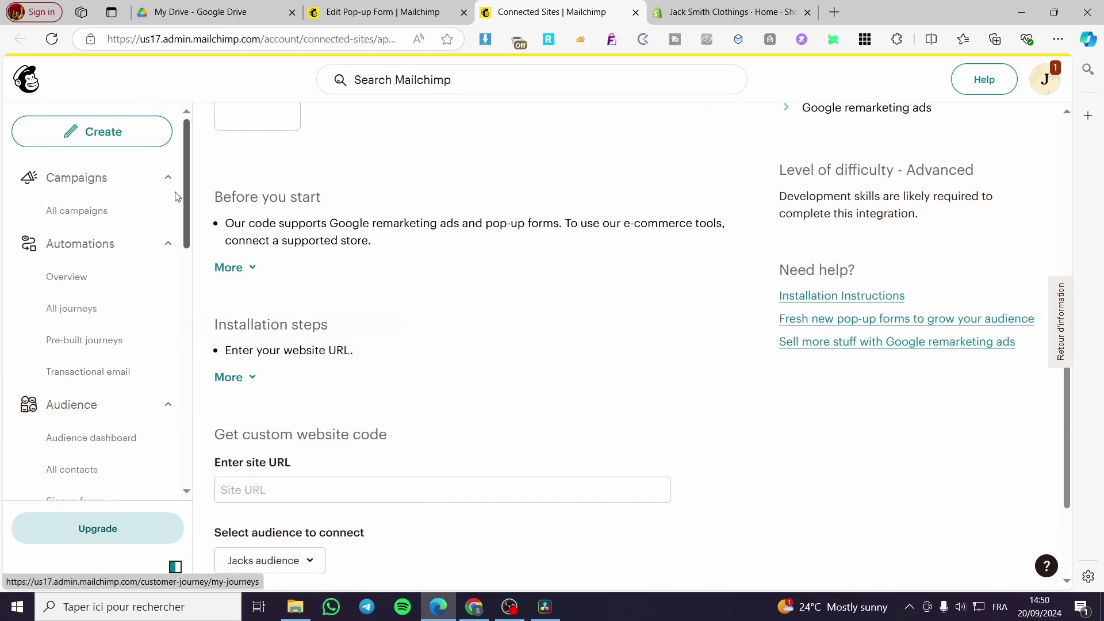
Turn on the pop-up for Jack Smith Clothings and save the changes.
{"action": "left_click", "coordinate": [374, 13]}
{"action": "left_click", "coordinate": [636, 13]}
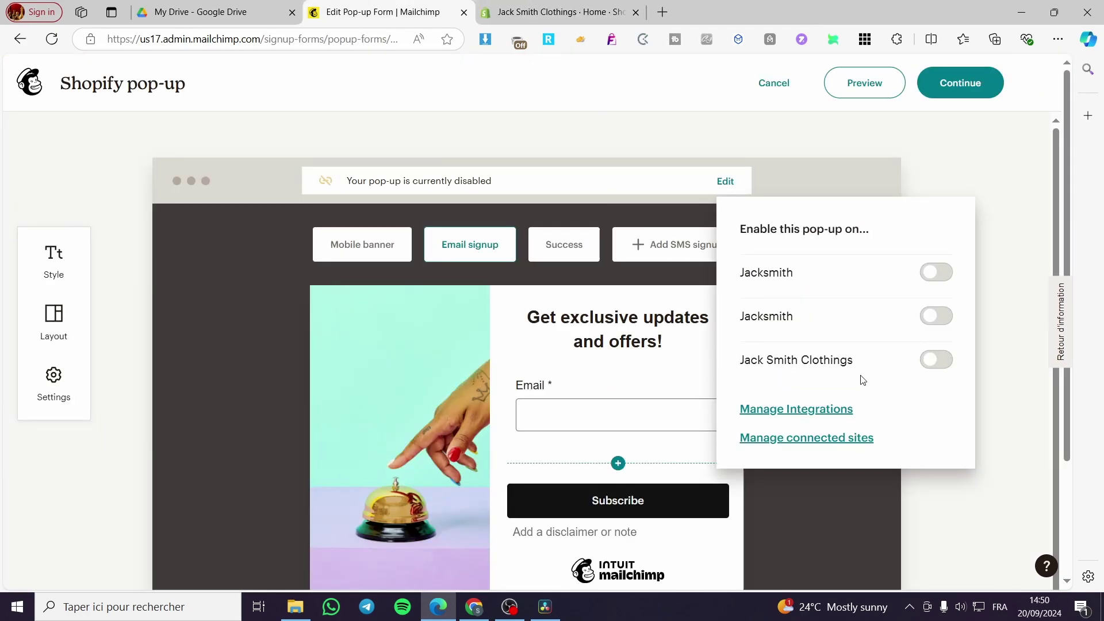
{"action": "left_click", "coordinate": [936, 362]}
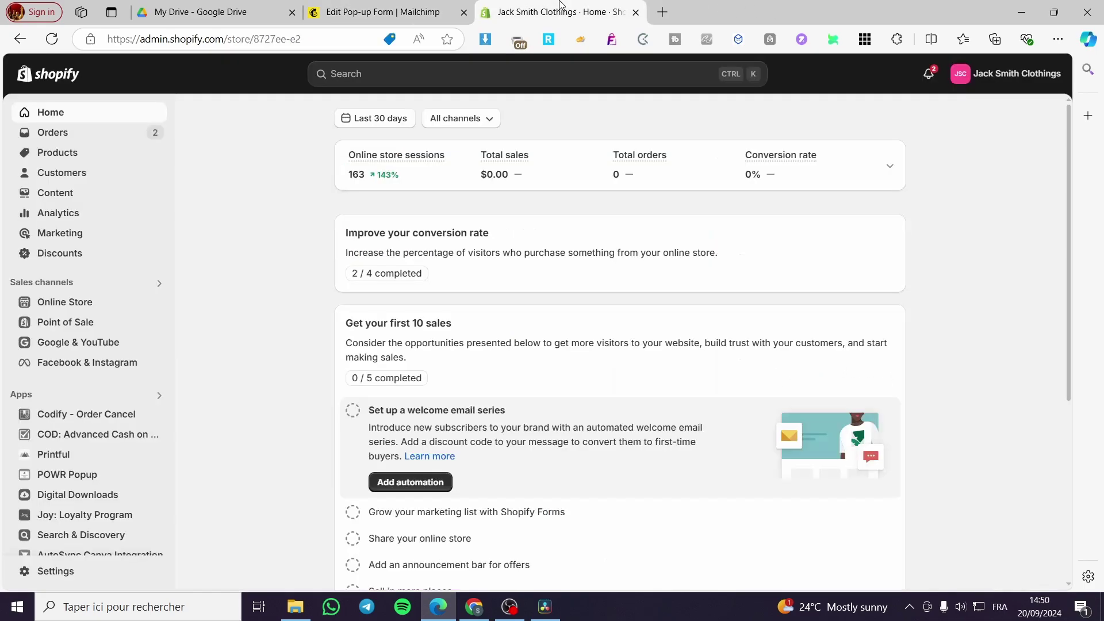
{"action": "left_click", "coordinate": [554, 12]}
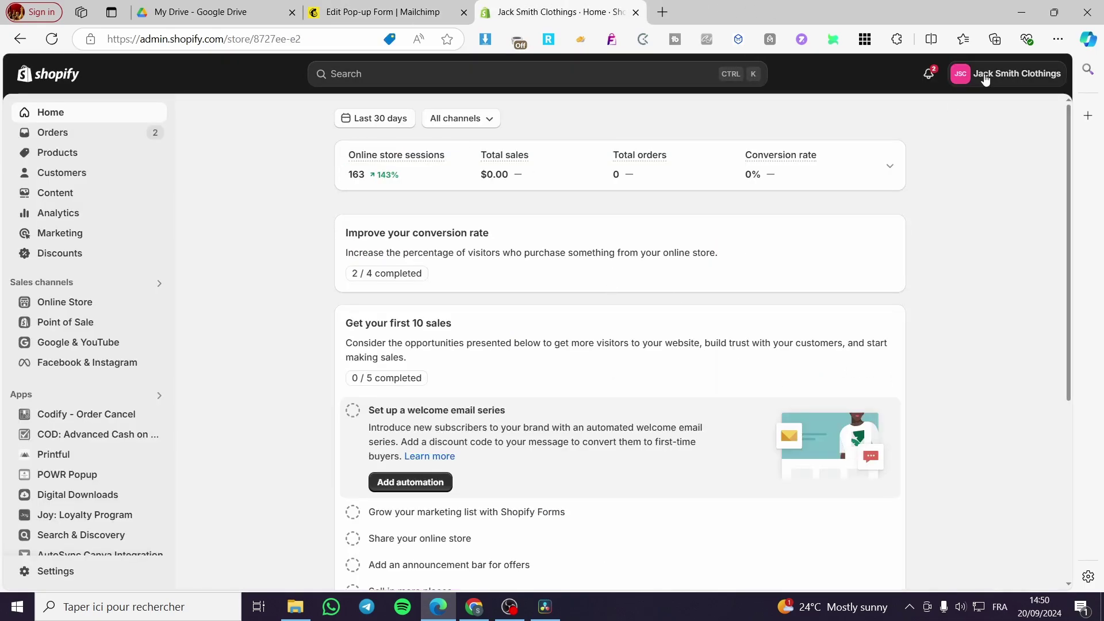
{"action": "left_click", "coordinate": [437, 13]}
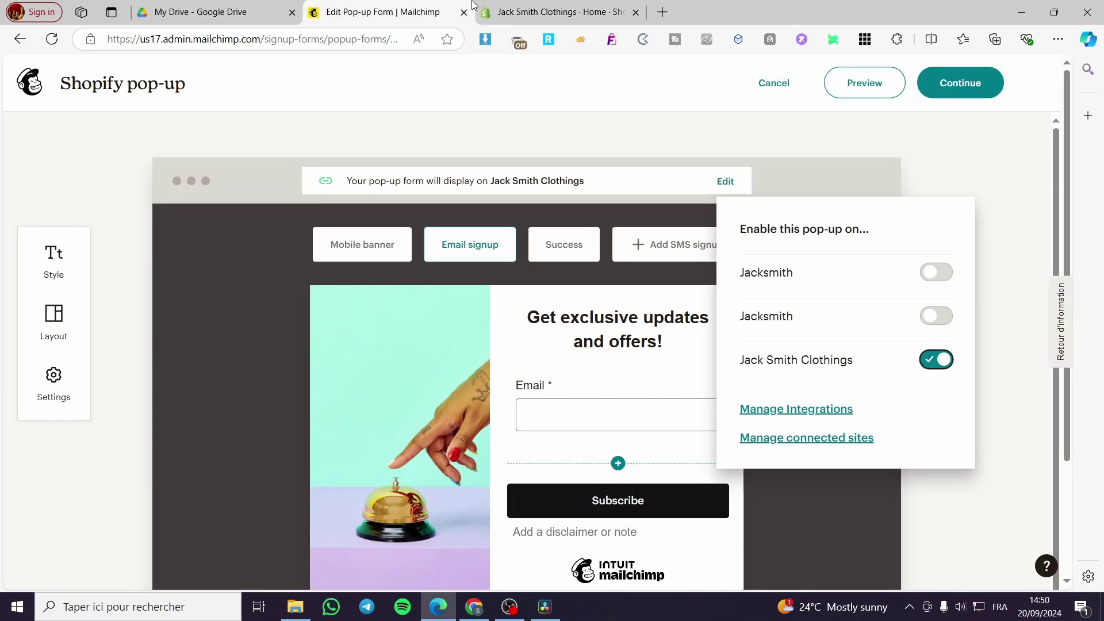
{"action": "left_click", "coordinate": [970, 91]}
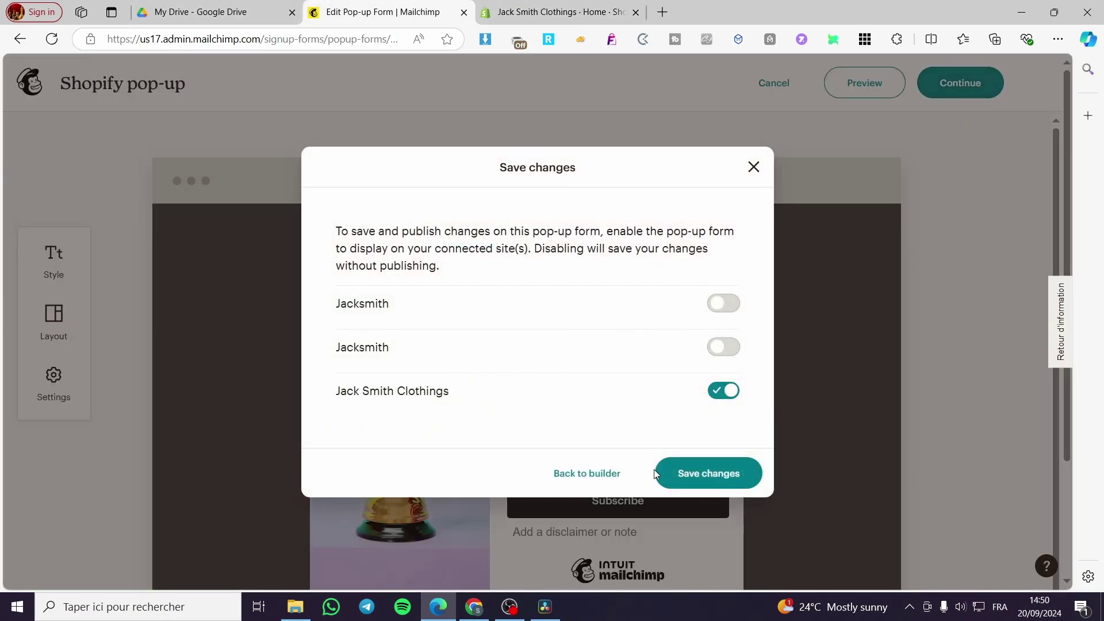
{"action": "left_click", "coordinate": [661, 473]}
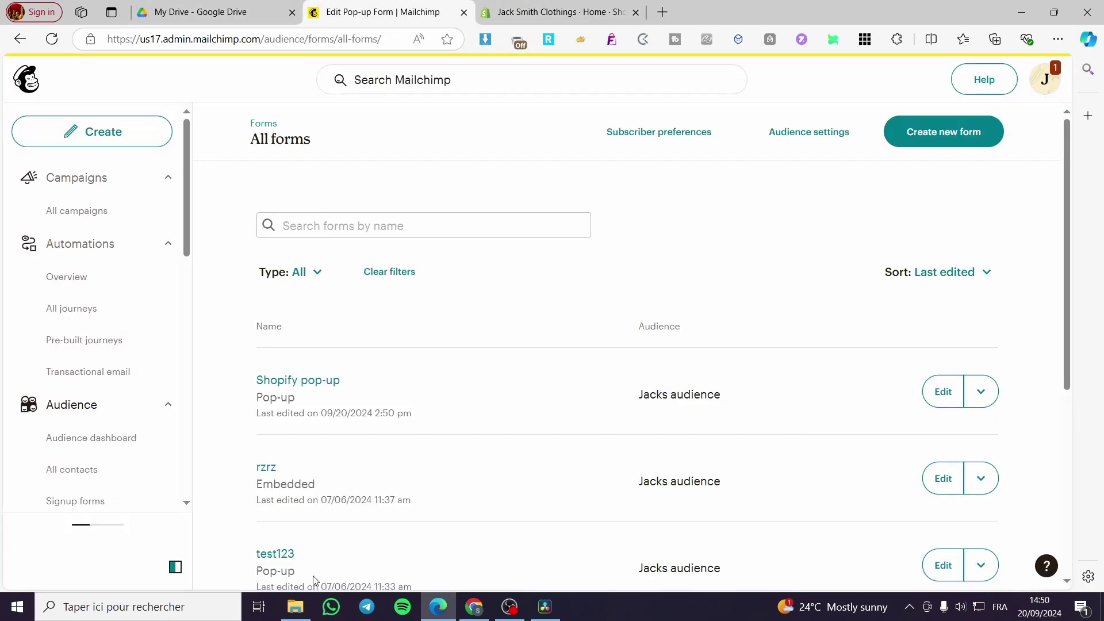
Open and close the Shopify pop-up's actions menu, then check the Shopify store admin.
{"action": "left_click", "coordinate": [984, 392]}
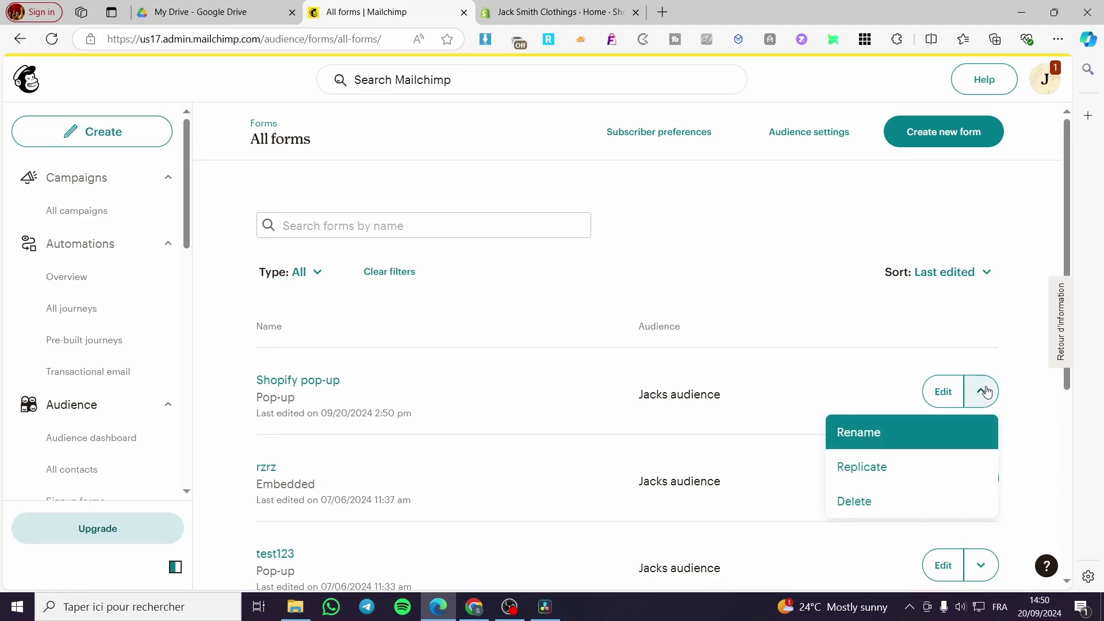
{"action": "left_click", "coordinate": [731, 270]}
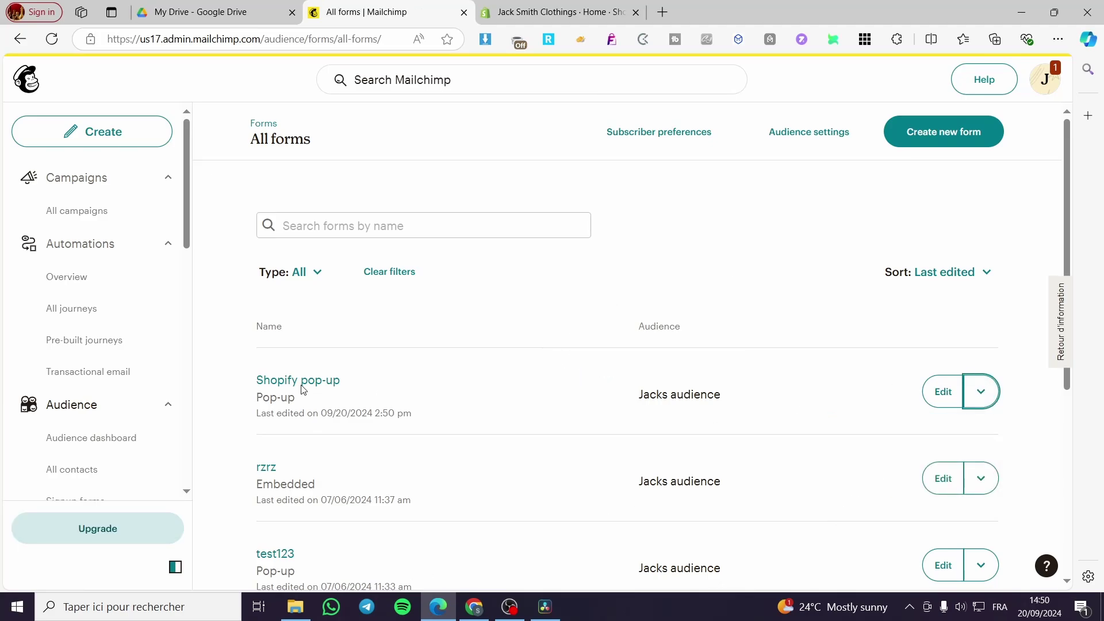
{"action": "left_click", "coordinate": [567, 14]}
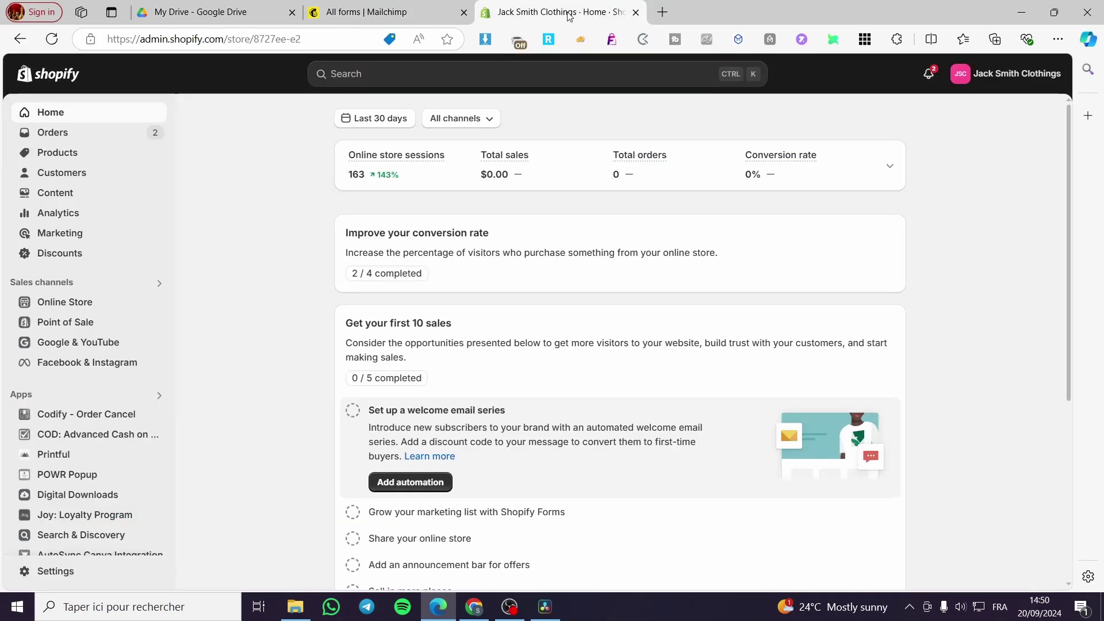
{"action": "left_click", "coordinate": [379, 12]}
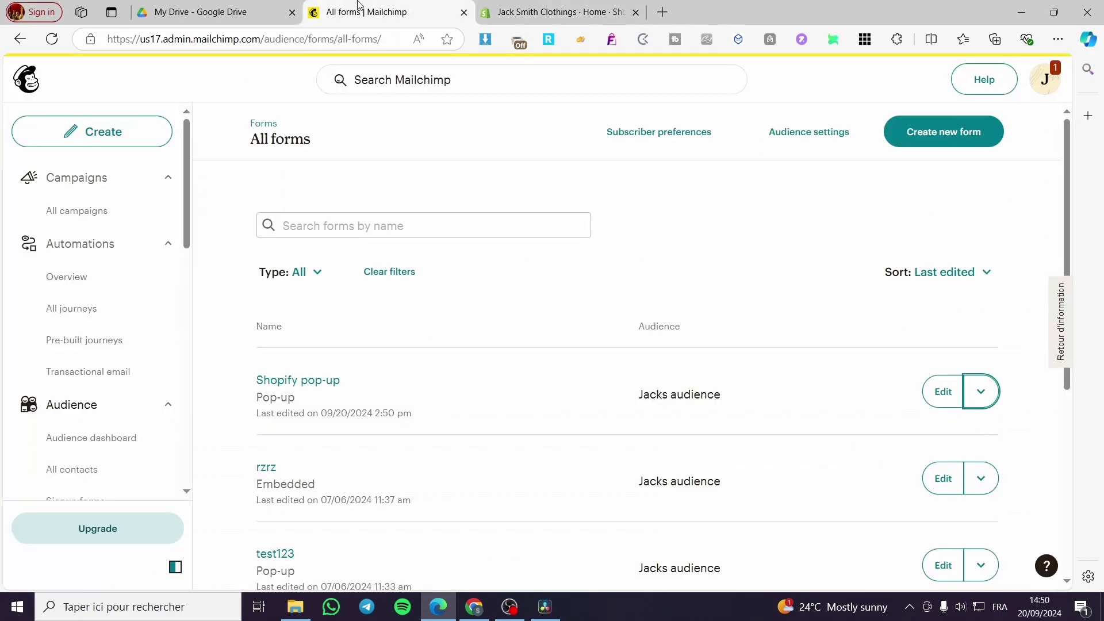
Search 'mailchimp' in the Shopify admin, open Mailchimp: Email & SMS, and view Sync Stats.
{"action": "left_click", "coordinate": [580, 7]}
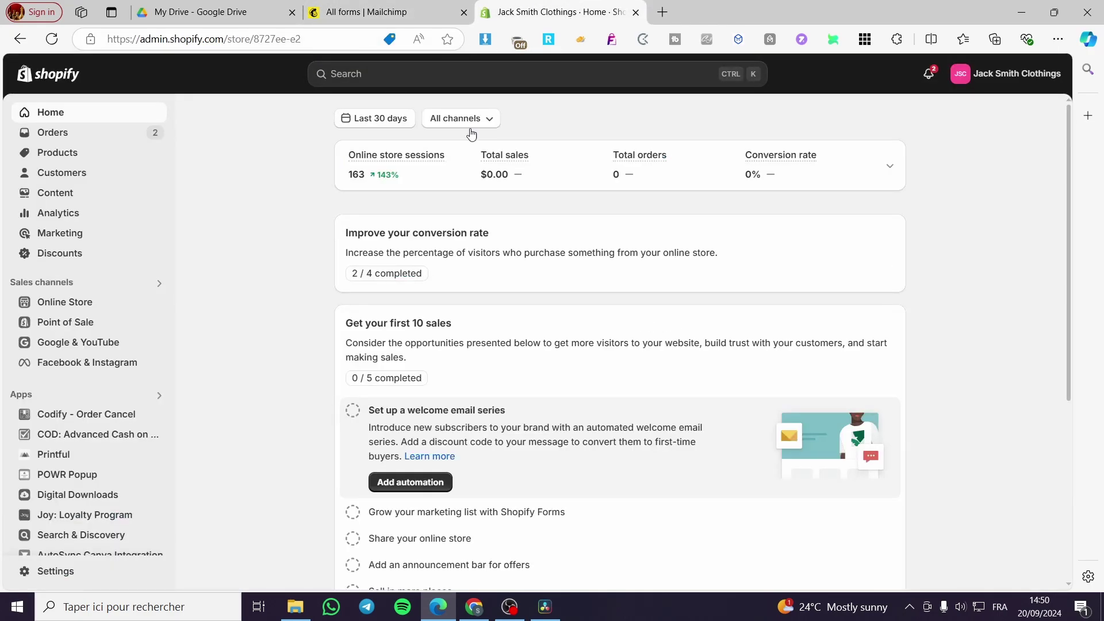
{"action": "left_click", "coordinate": [413, 80]}
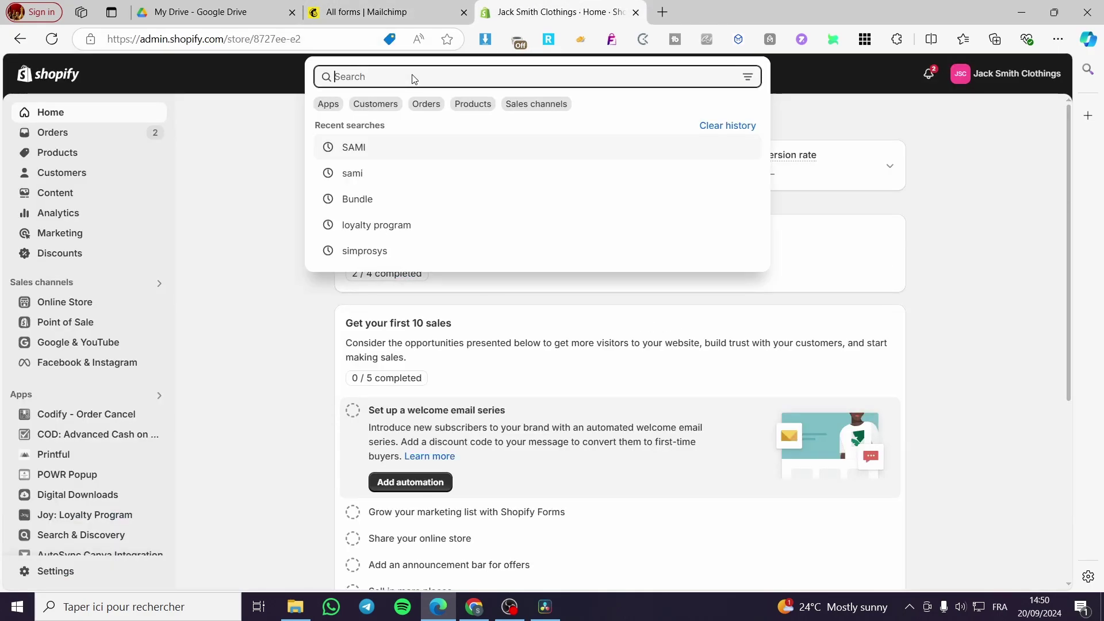
{"action": "type", "text": "mai"}
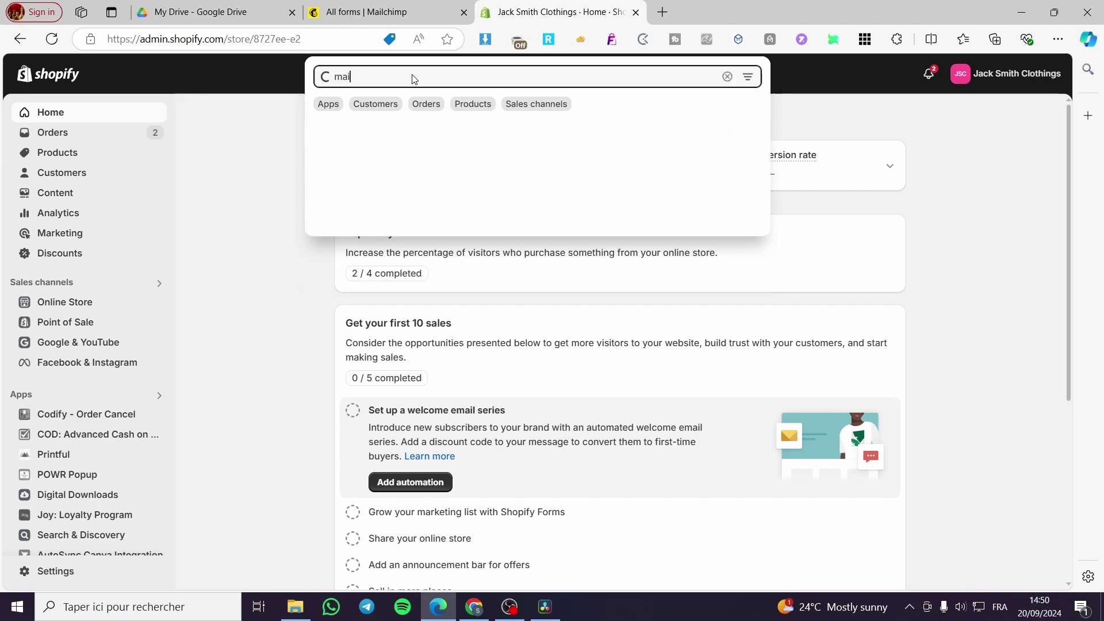
{"action": "type", "text": "lchimp"}
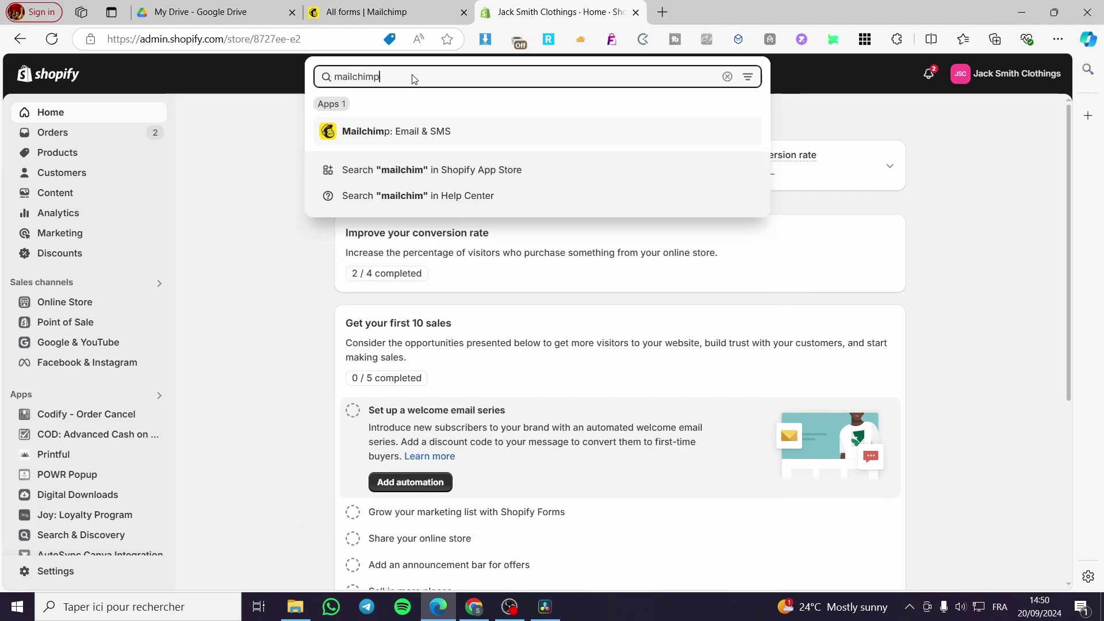
{"action": "left_click", "coordinate": [405, 132]}
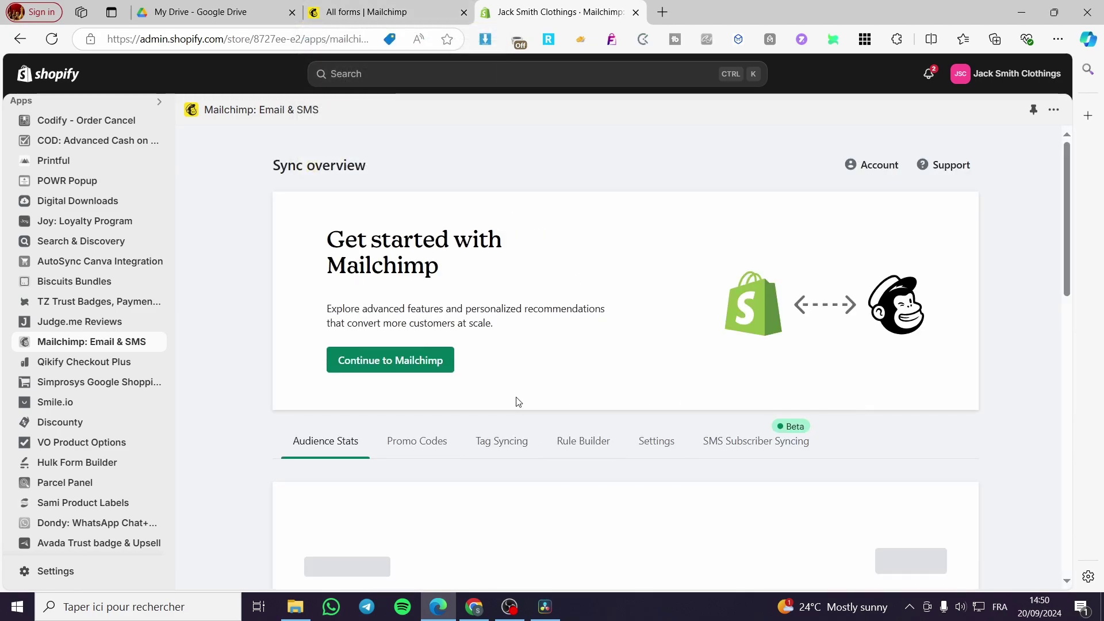
{"action": "scroll", "coordinate": [511, 401], "scroll_direction": "down", "scroll_amount": 5}
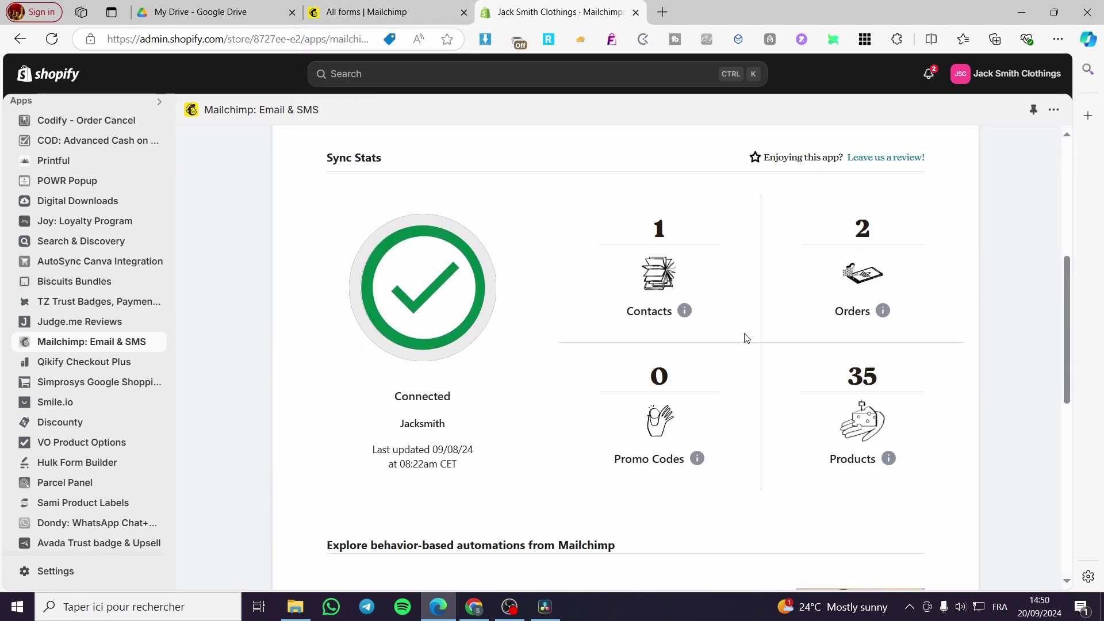